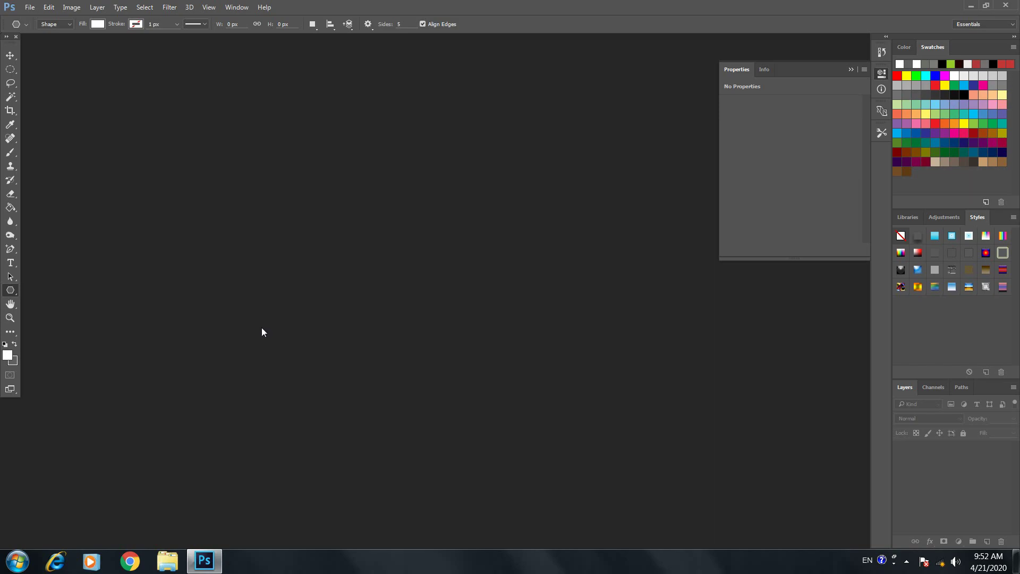
Open the 300x250 and design-real-estate-logo images together from the image folder
double_click(243, 302)
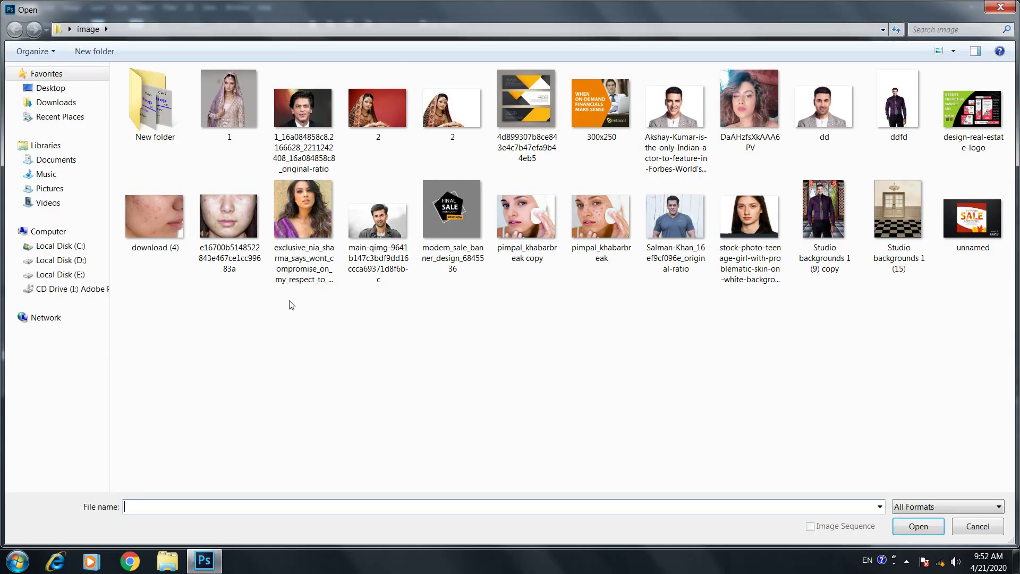
left_click(601, 113)
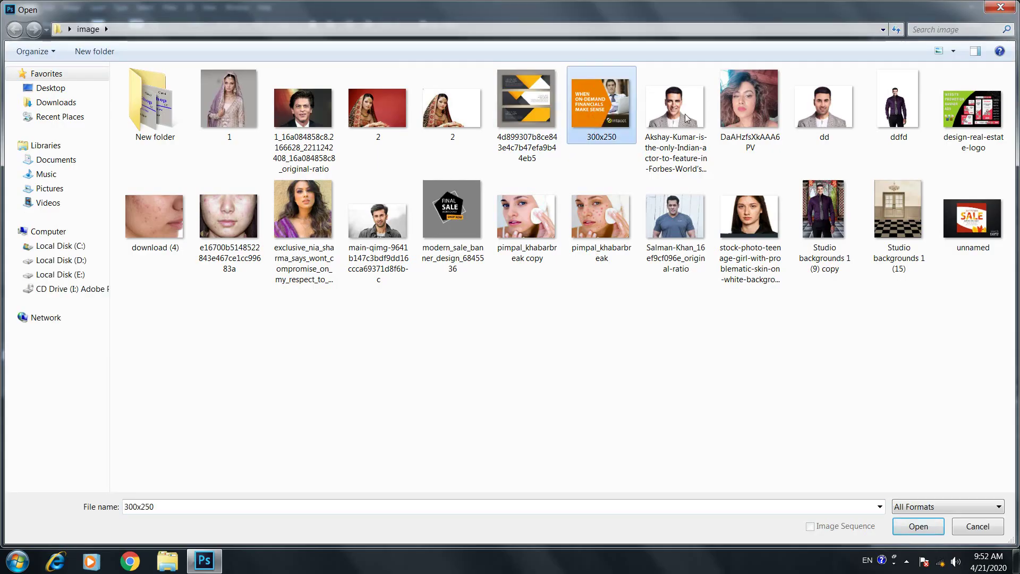
left_click(989, 130, "ctrl")
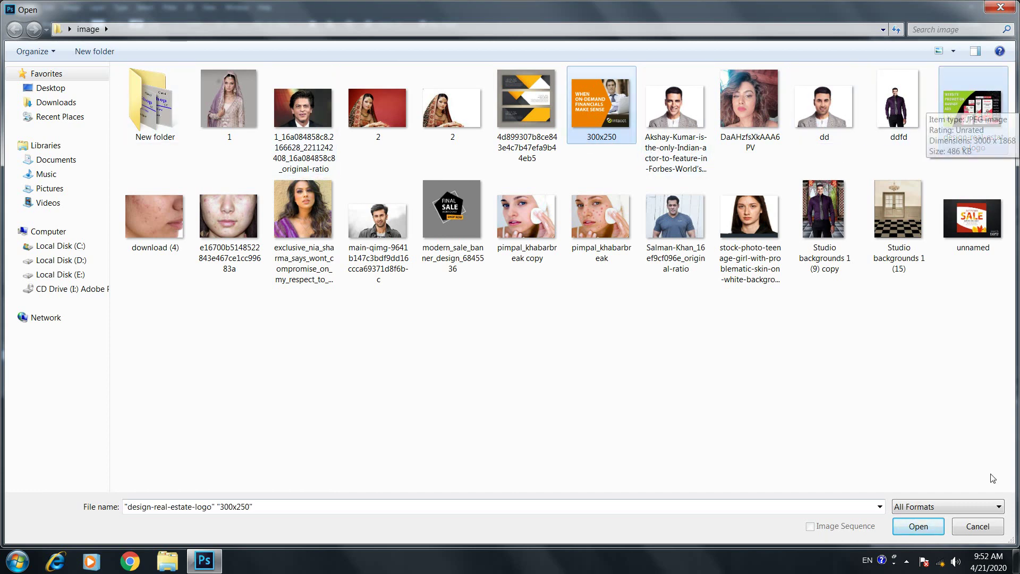
left_click(918, 525)
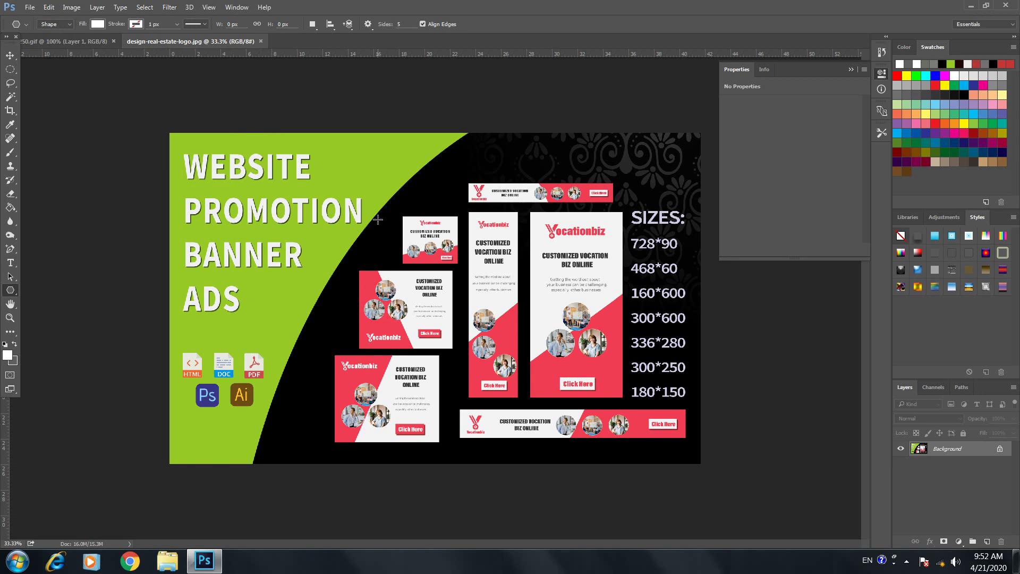
Start a new document measured in inches, with a width of 3.5 and a height of 2
key("ctrl+n")
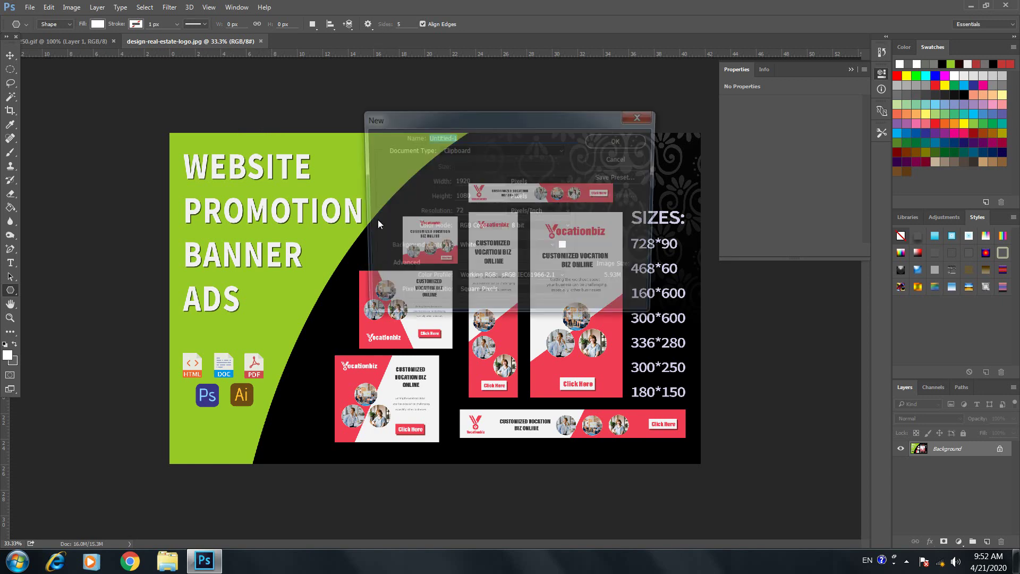
left_click_drag(444, 123, 539, 136)
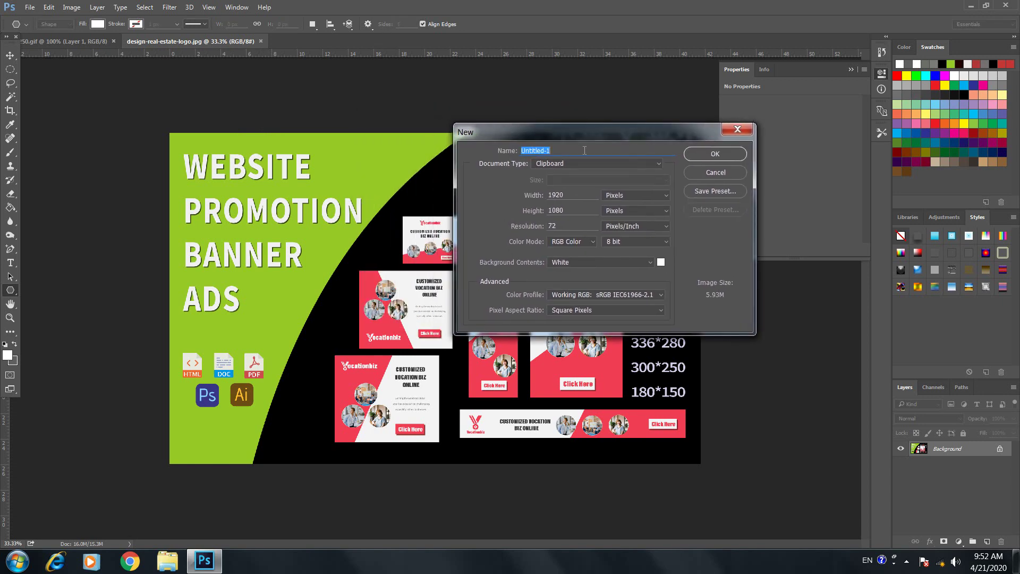
left_click(633, 197)
left_click(635, 212)
double_click(576, 209)
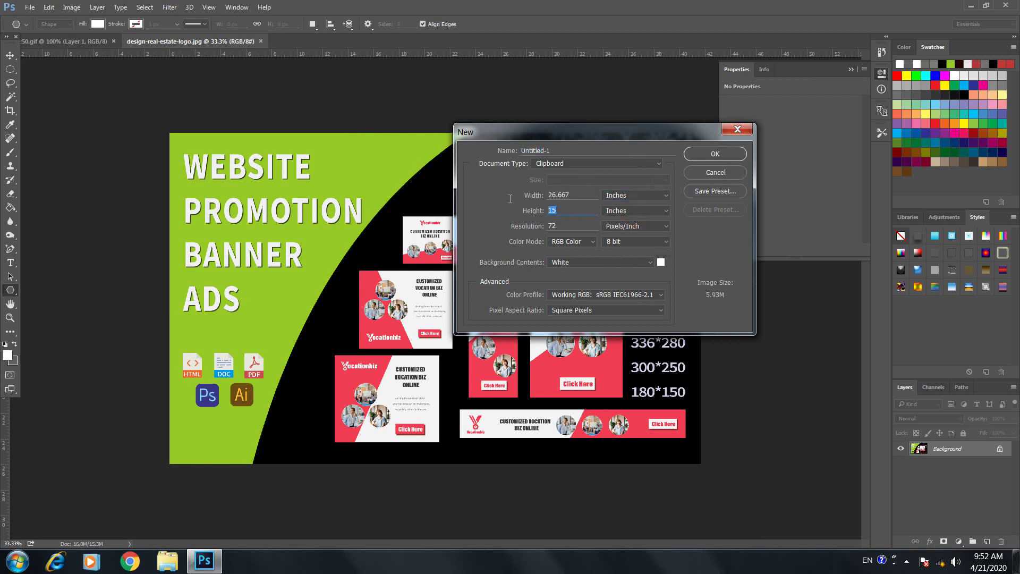
double_click(584, 195)
type("3.5")
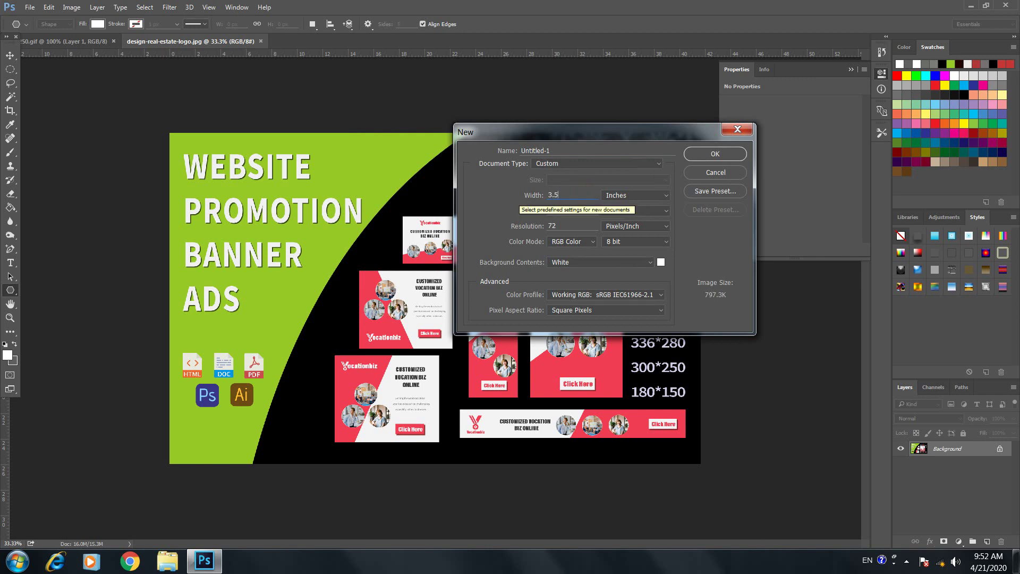
left_click(516, 213)
double_click(571, 211)
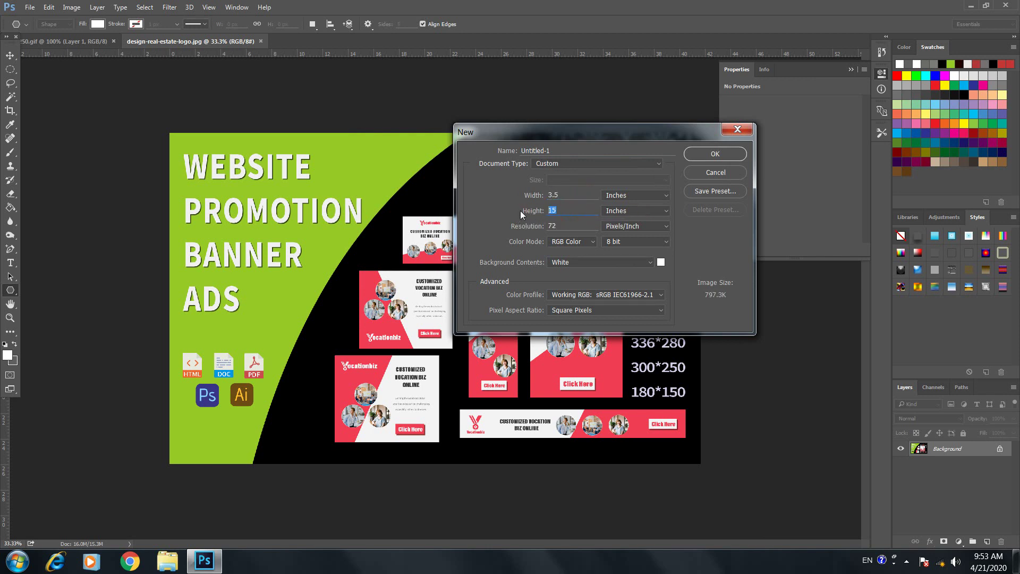
type("2")
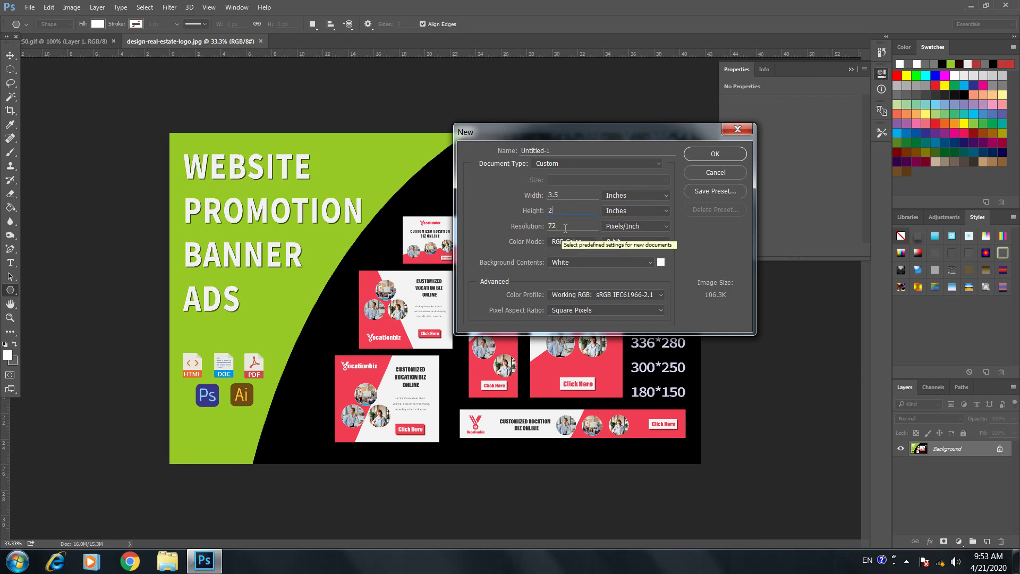
Set the resolution to 300 pixels/inch and the color mode to CMYK Color, and create the document
left_click_drag(566, 227, 543, 227)
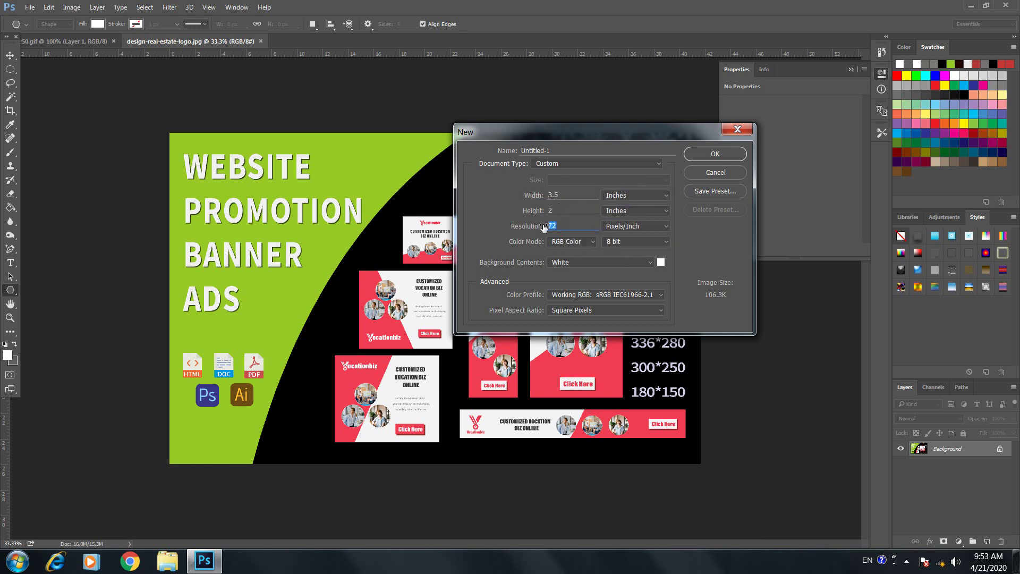
type("300")
left_click(564, 242)
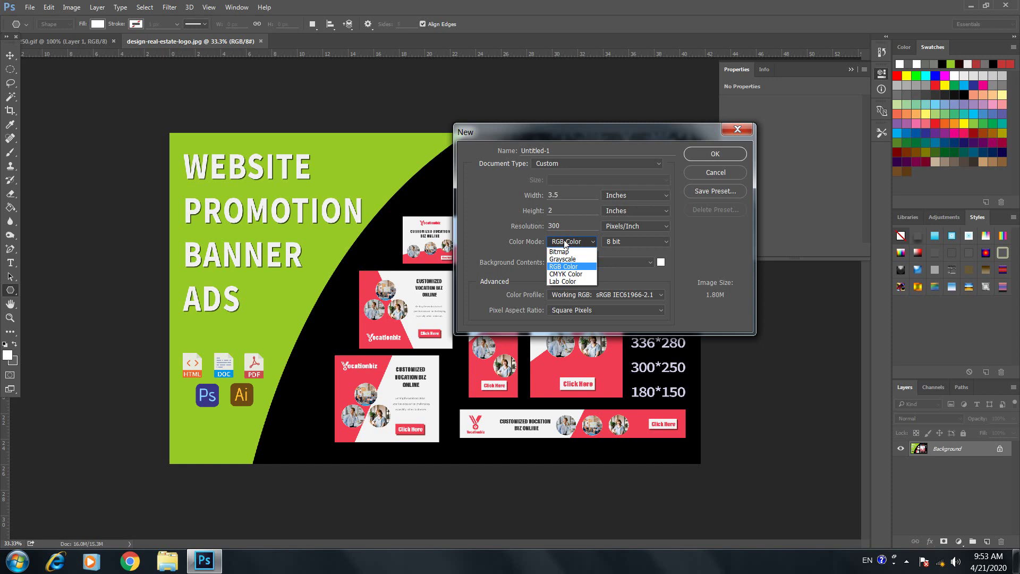
left_click(559, 274)
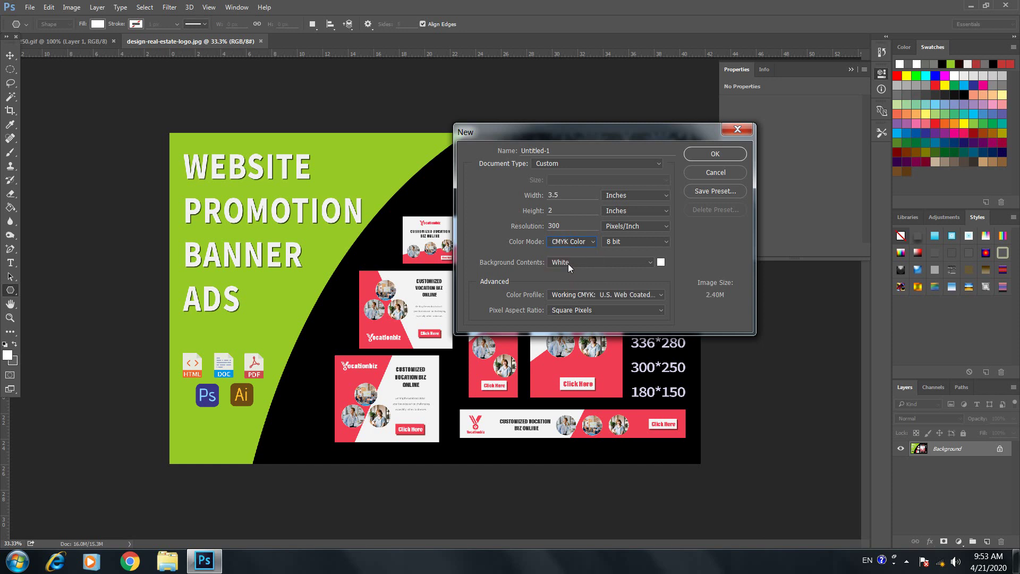
left_click(722, 156)
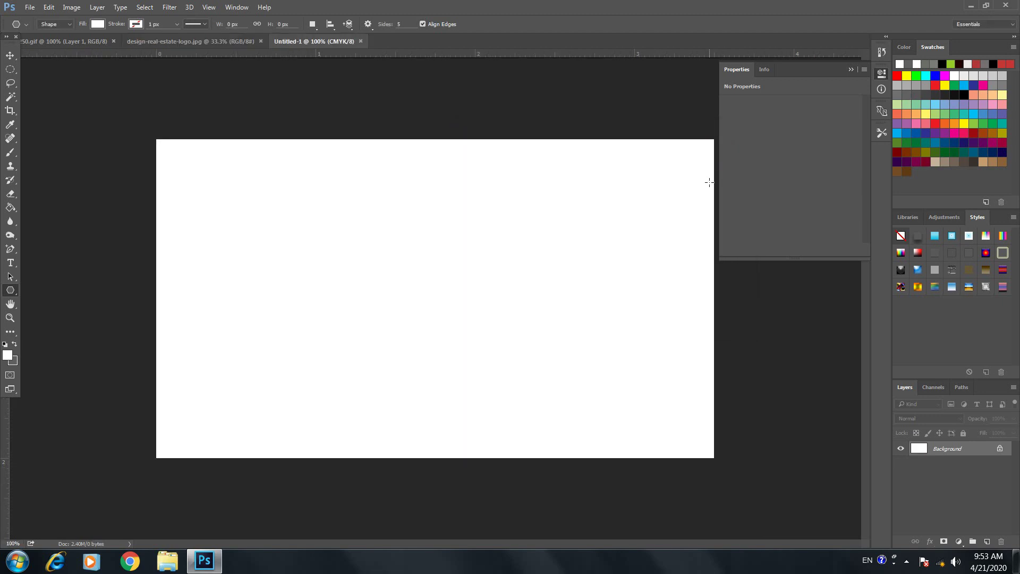
Convert the locked Background into a regular layer with the default settings, leaving it as the only layer
double_click(979, 447)
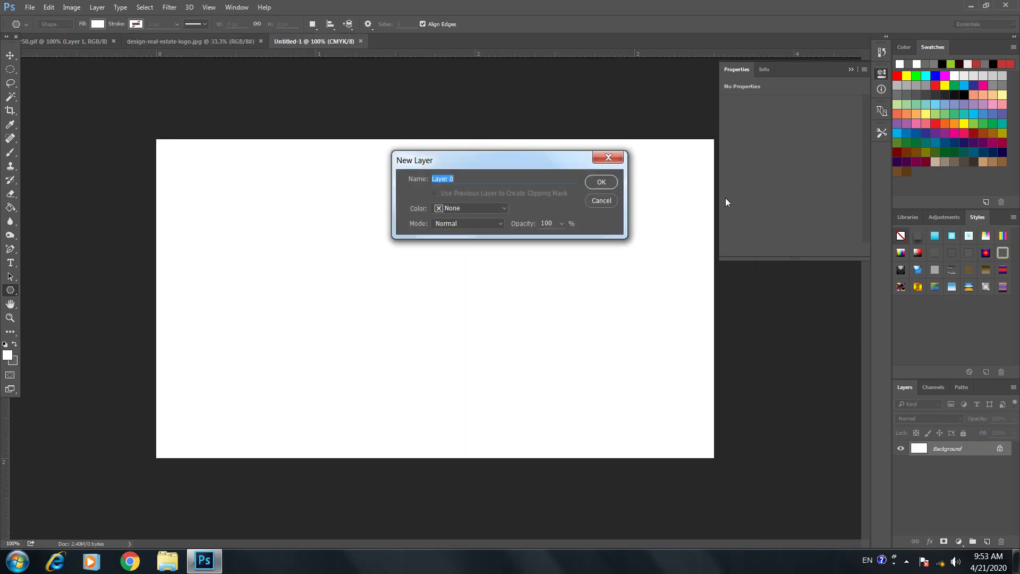
left_click(600, 182)
left_click(987, 540)
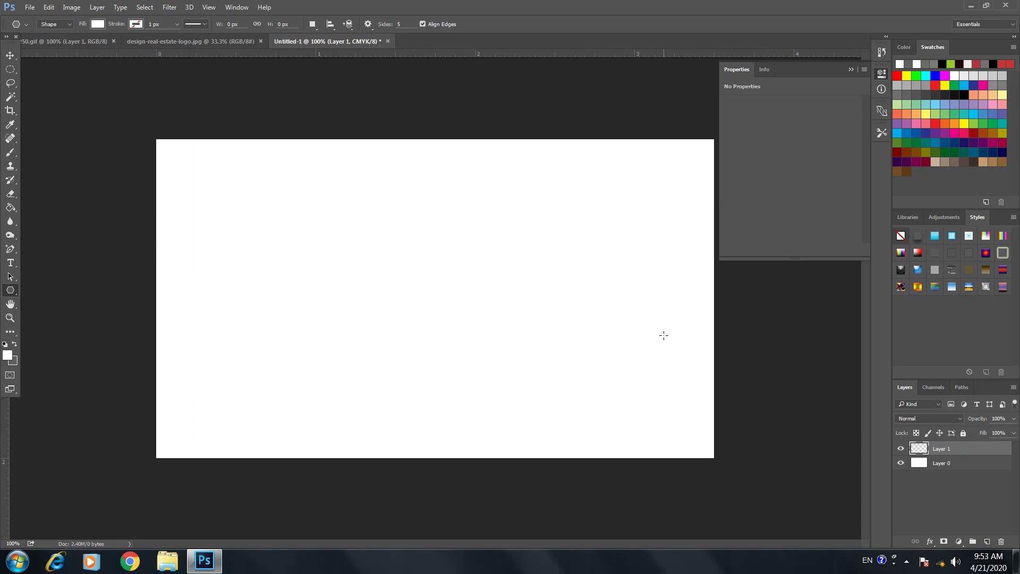
key("ctrl+z")
Enlarge the canvas to 3.72 by 2.25 inches, extending it evenly around the white card area
left_click(71, 7)
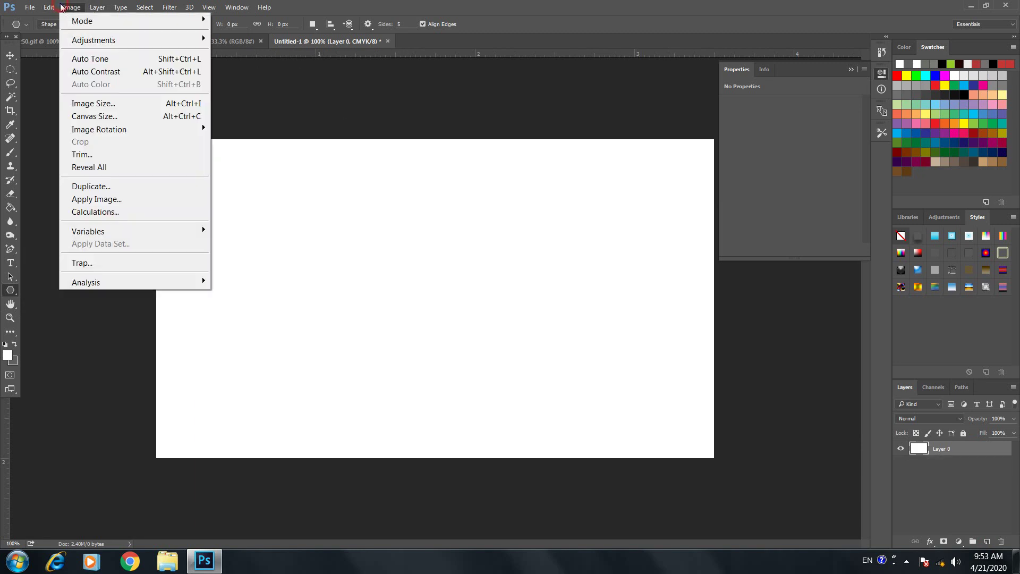
left_click(93, 121)
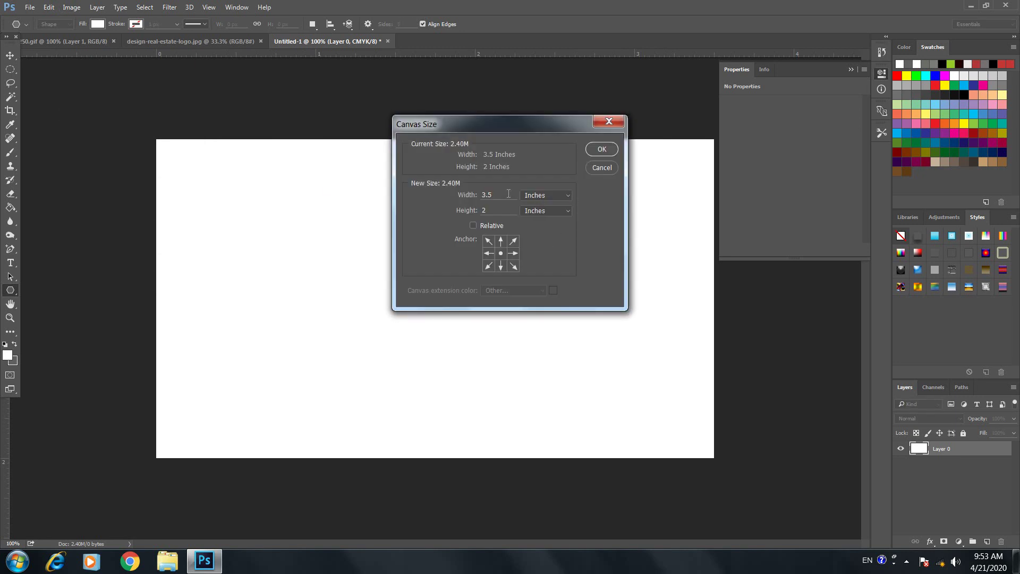
key("BackSpace")
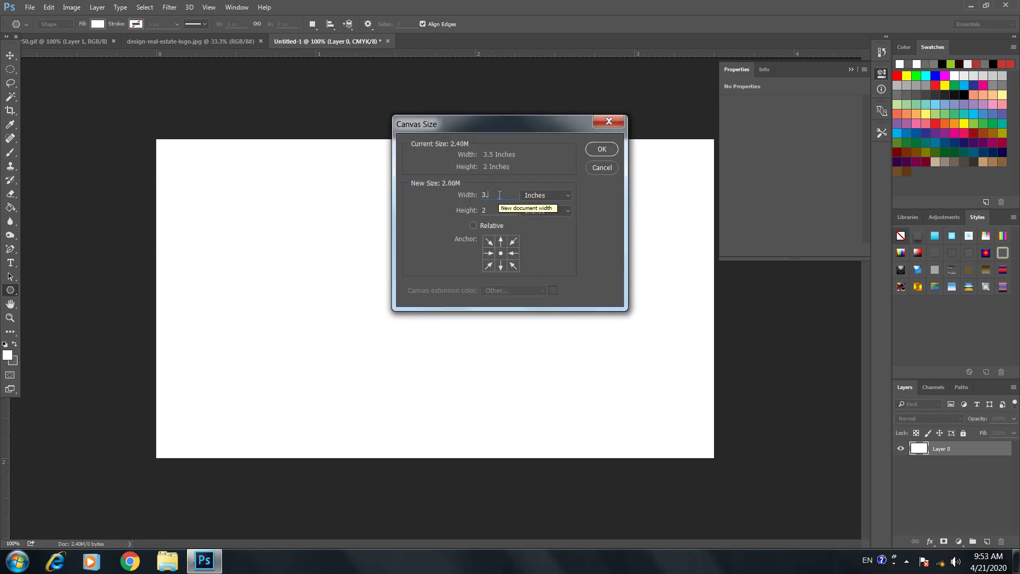
type("72")
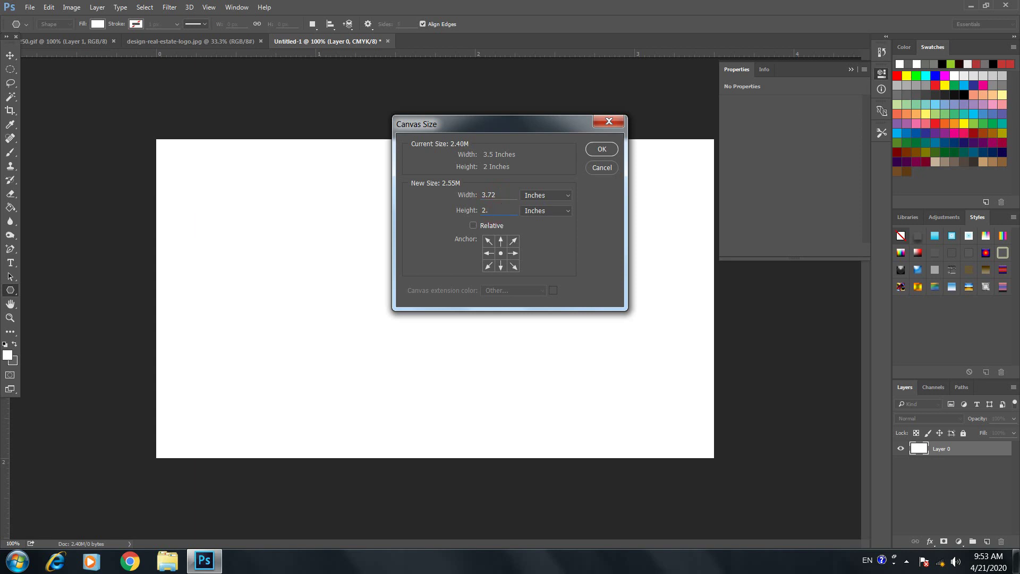
type("25")
left_click(512, 242)
left_click(611, 148)
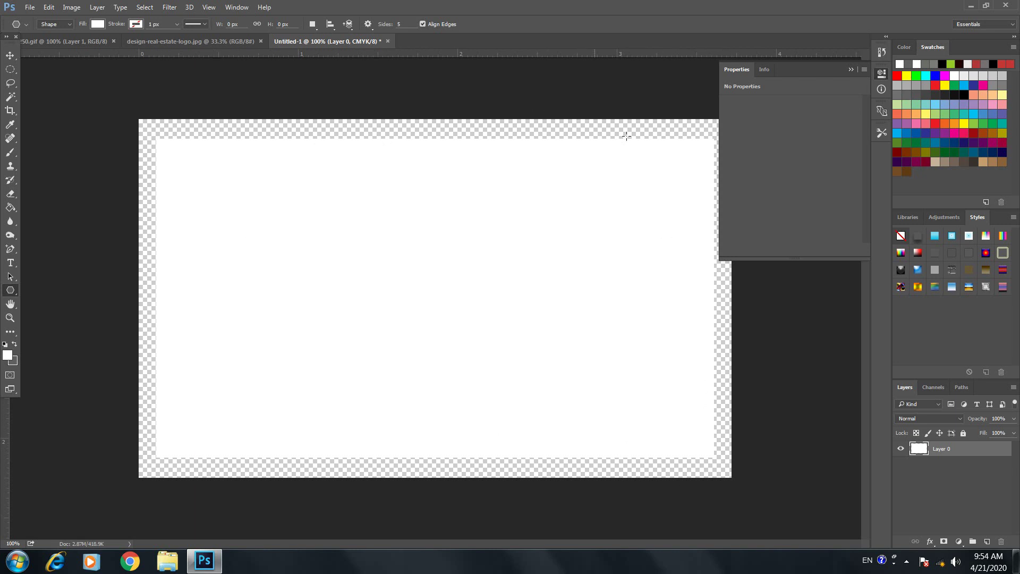
Place horizontal guides along the bottom and top edges of the white card area
left_click(852, 70)
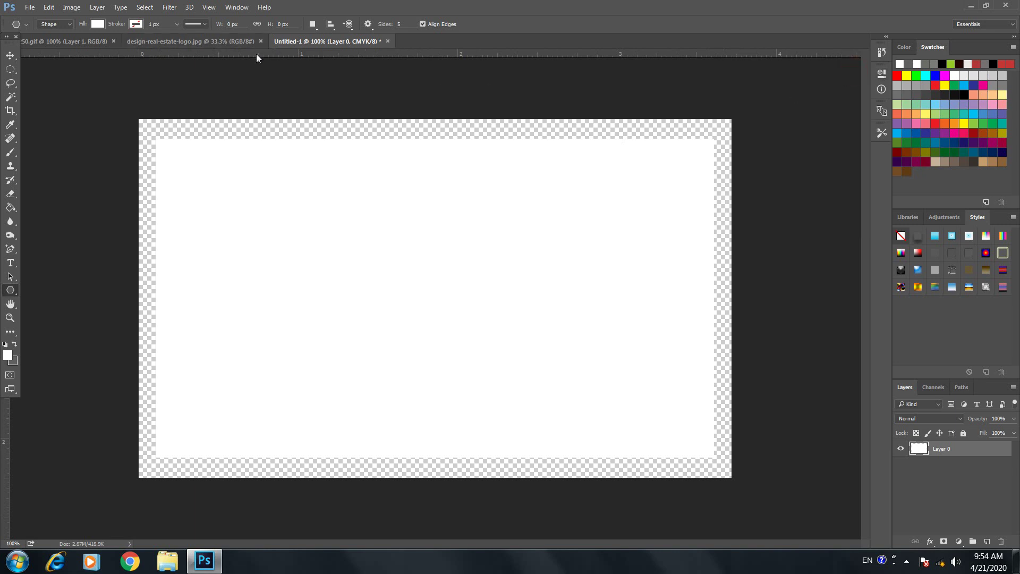
left_click_drag(256, 53, 274, 458)
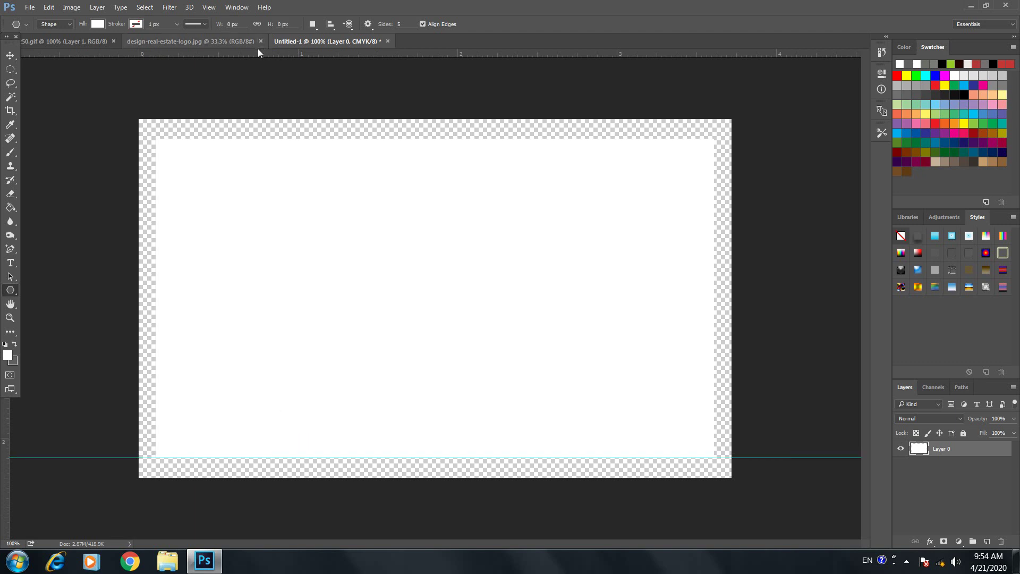
left_click_drag(258, 53, 264, 139)
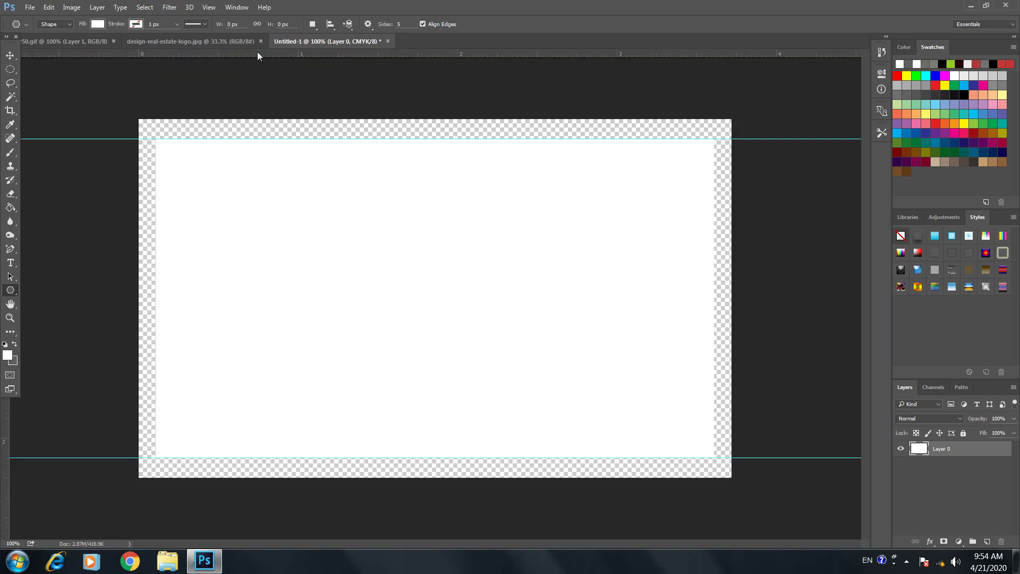
Hide the rulers and show them again
left_click(77, 8)
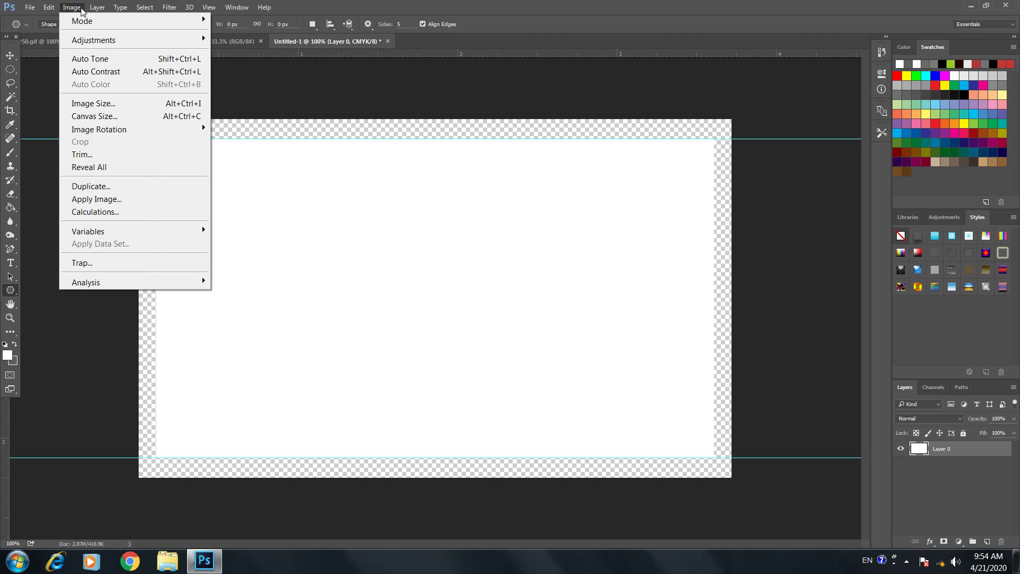
mouse_move(209, 7)
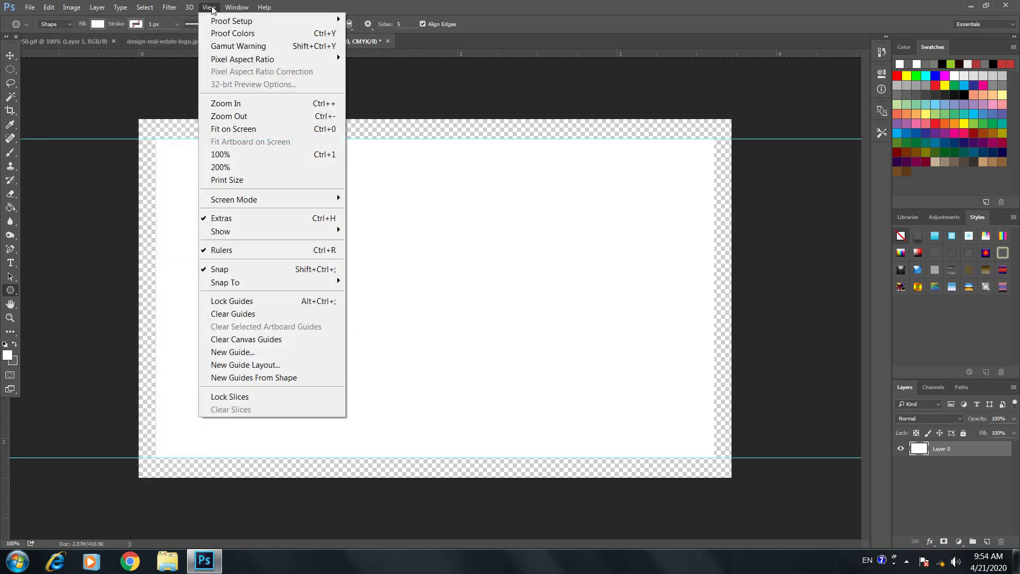
left_click(237, 254)
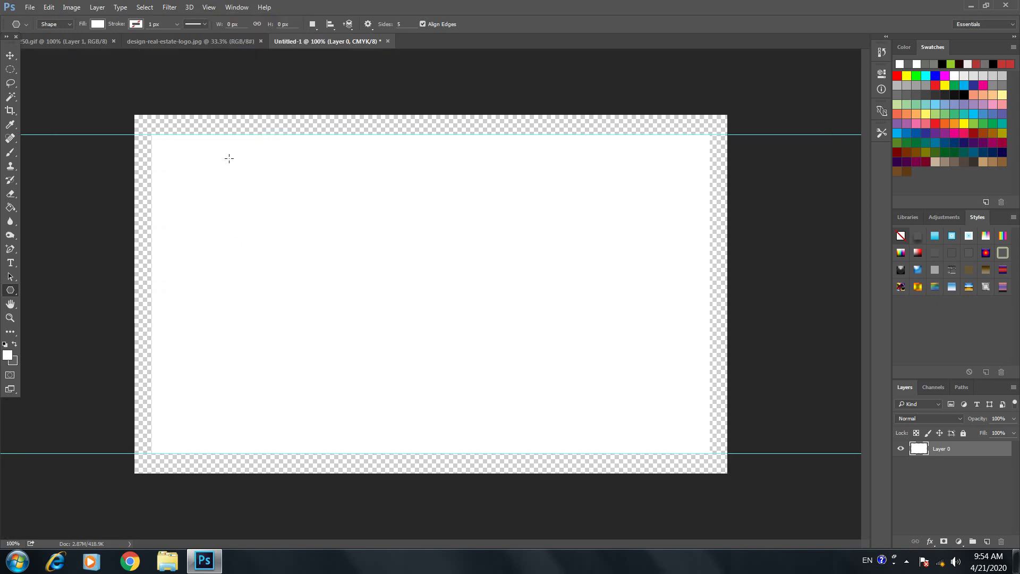
left_click(204, 7)
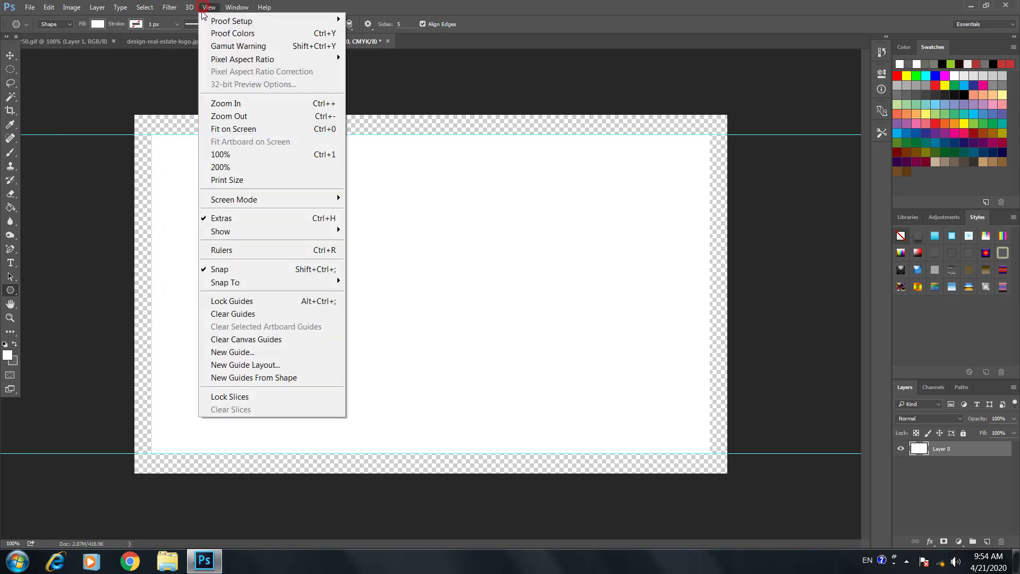
left_click(242, 250)
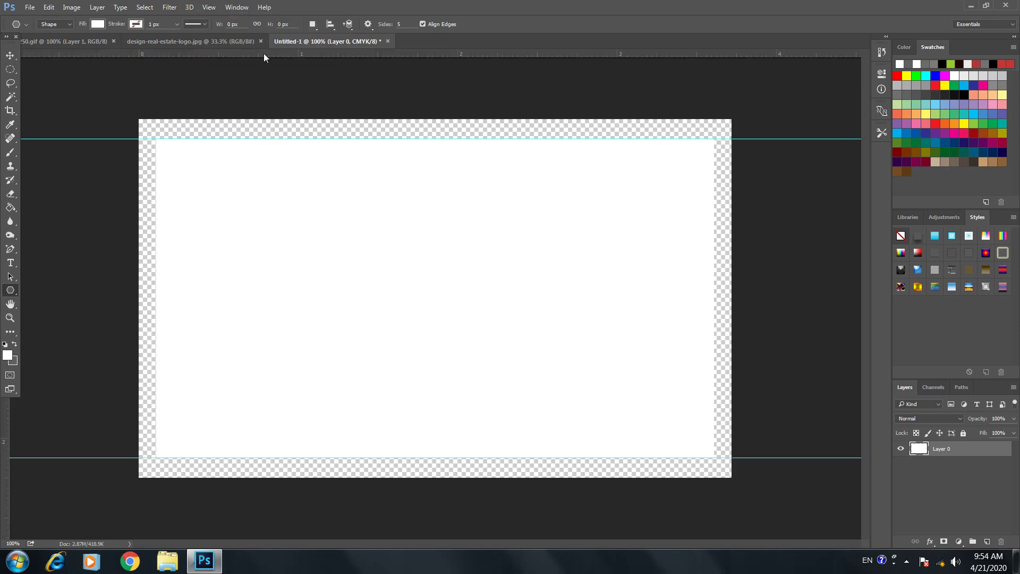
Add horizontal guides just inside the card's top and bottom edges, and vertical guides along and just inside both side edges
left_click_drag(262, 54, 311, 448)
left_click_drag(228, 55, 249, 149)
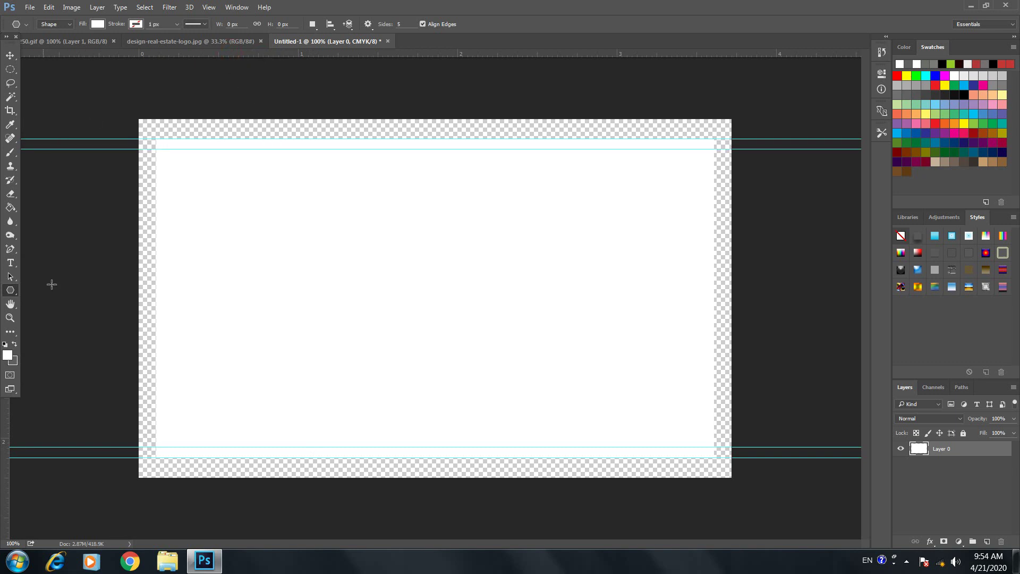
left_click_drag(9, 431, 712, 508)
left_click_drag(6, 415, 704, 457)
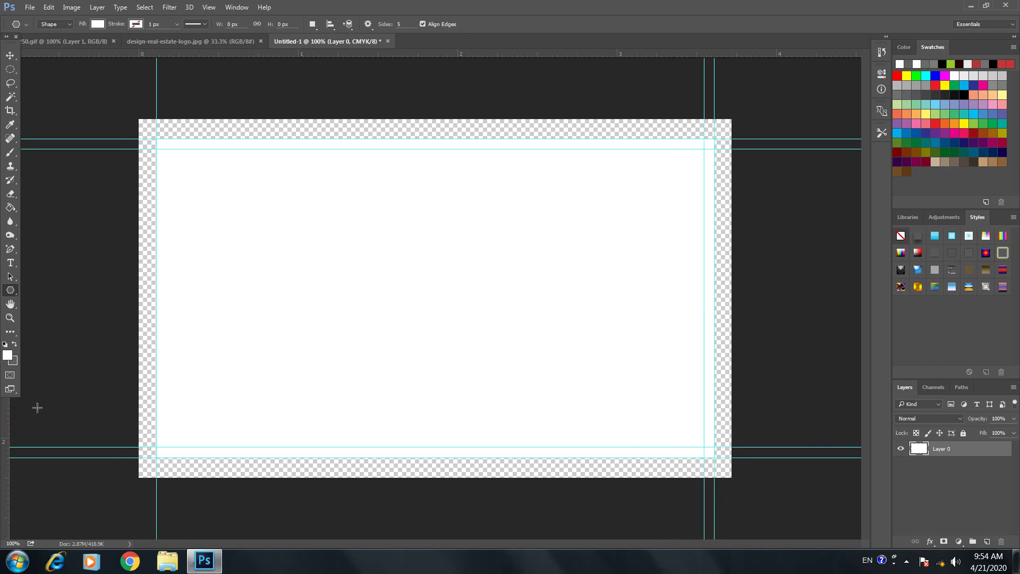
left_click_drag(8, 414, 167, 417)
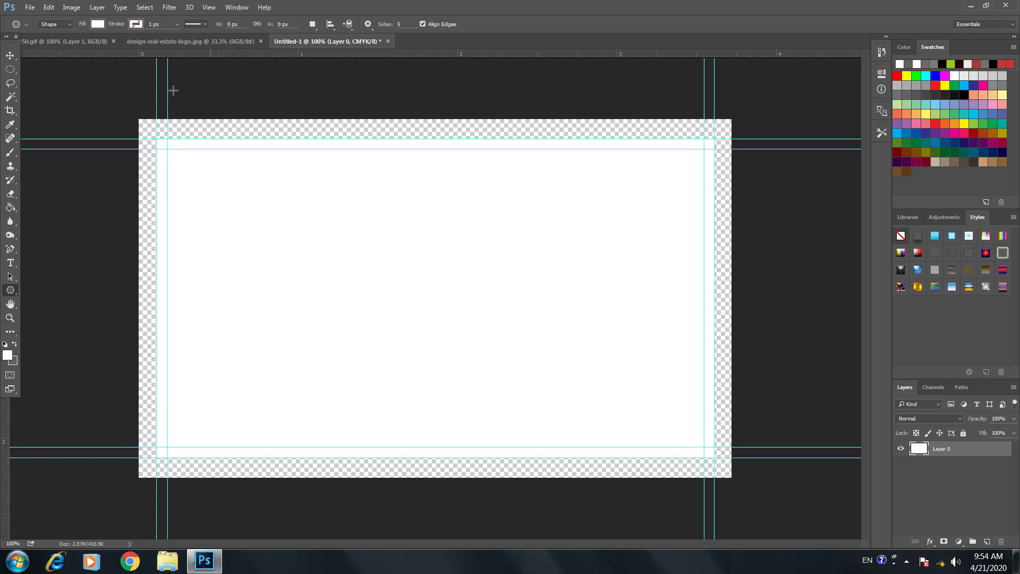
Sample the green background of design-real-estate-logo.jpg as the foreground color and return to the untitled card document
left_click(223, 40)
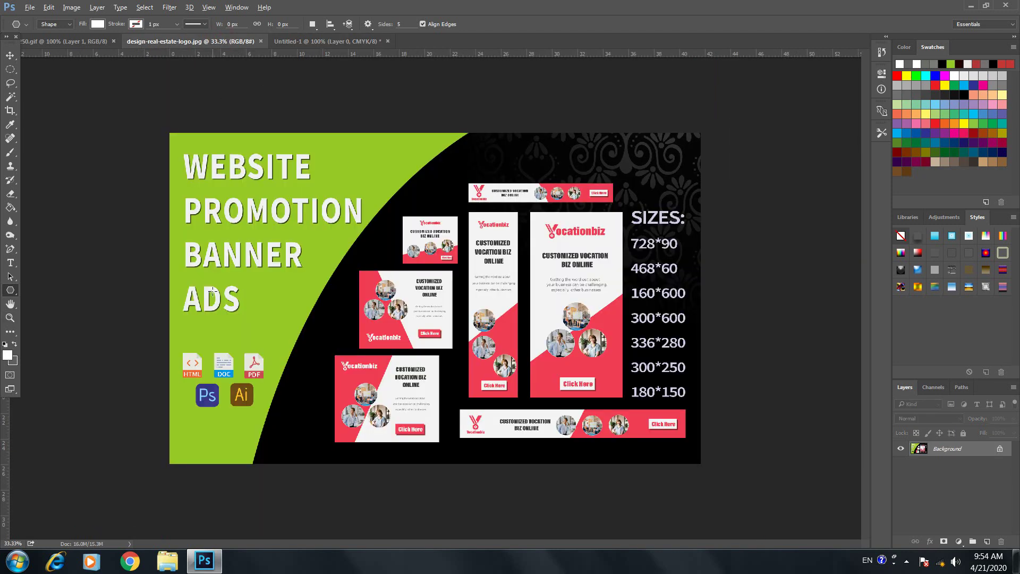
left_click(282, 294)
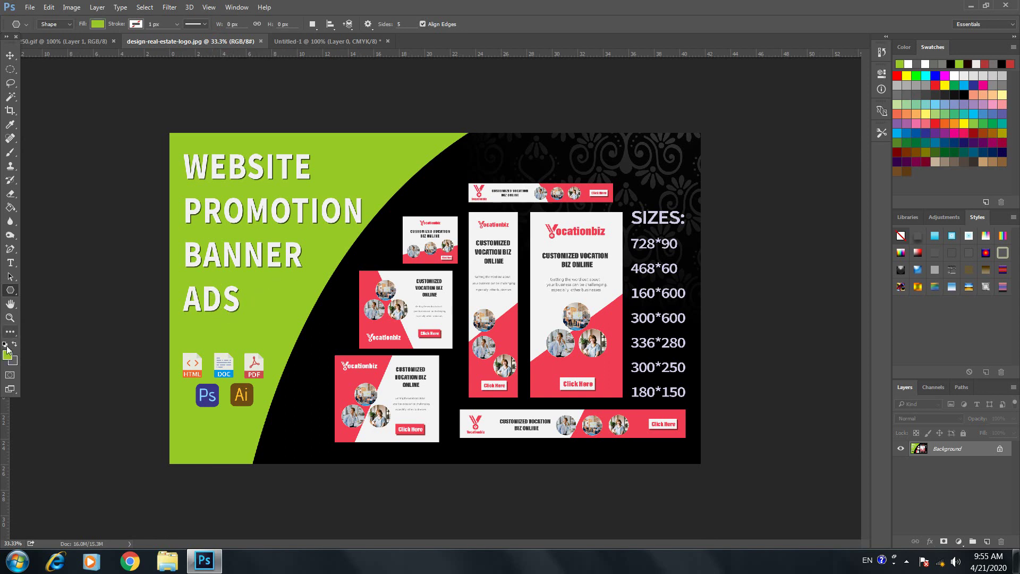
left_click(298, 41)
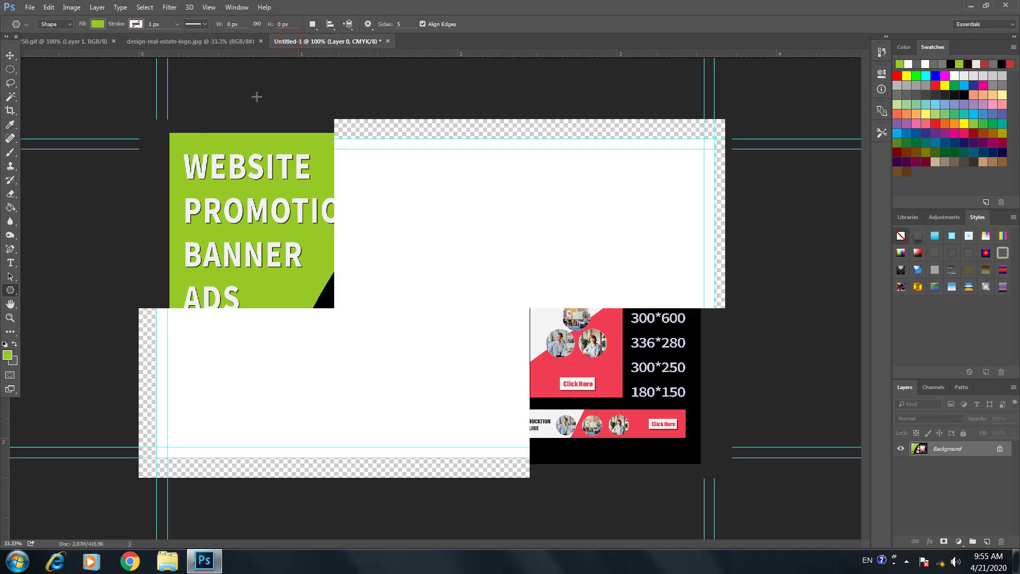
Draw a green rectangle about 685 by 656 px over the card's left part, just inside the canvas edges, and rasterize its layer
left_click_drag(157, 126, 407, 374)
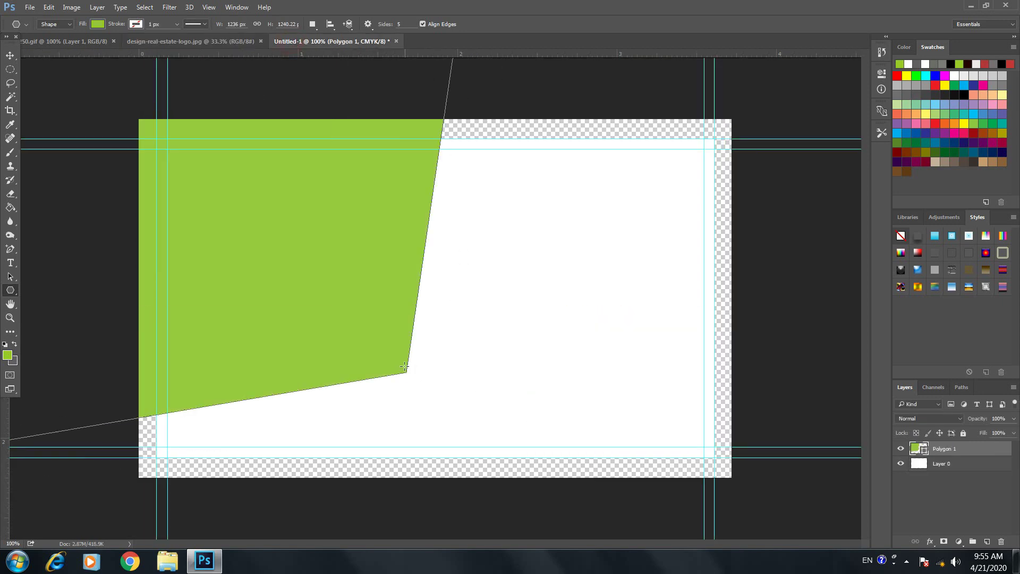
key("ctrl+z")
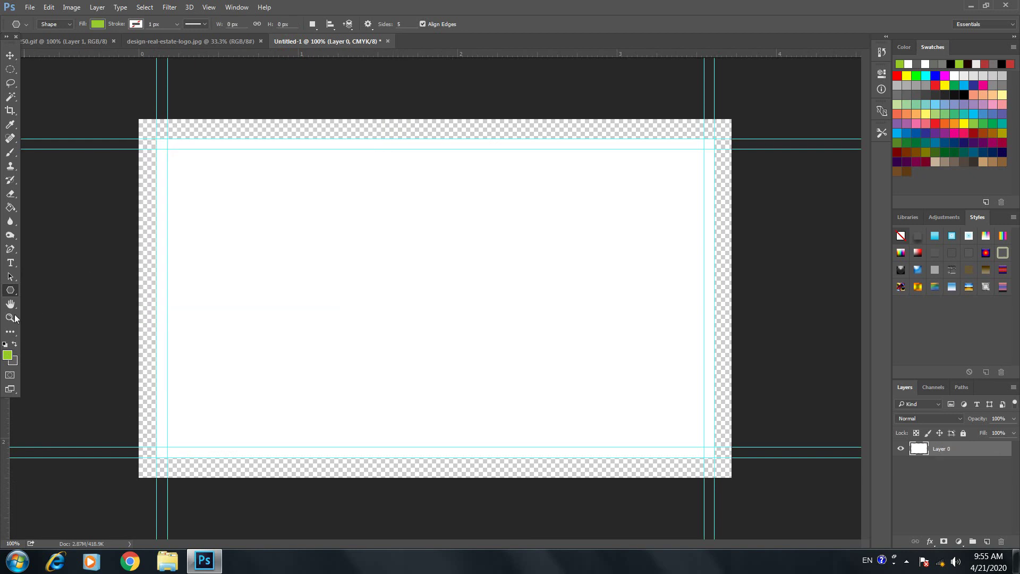
left_click(16, 294)
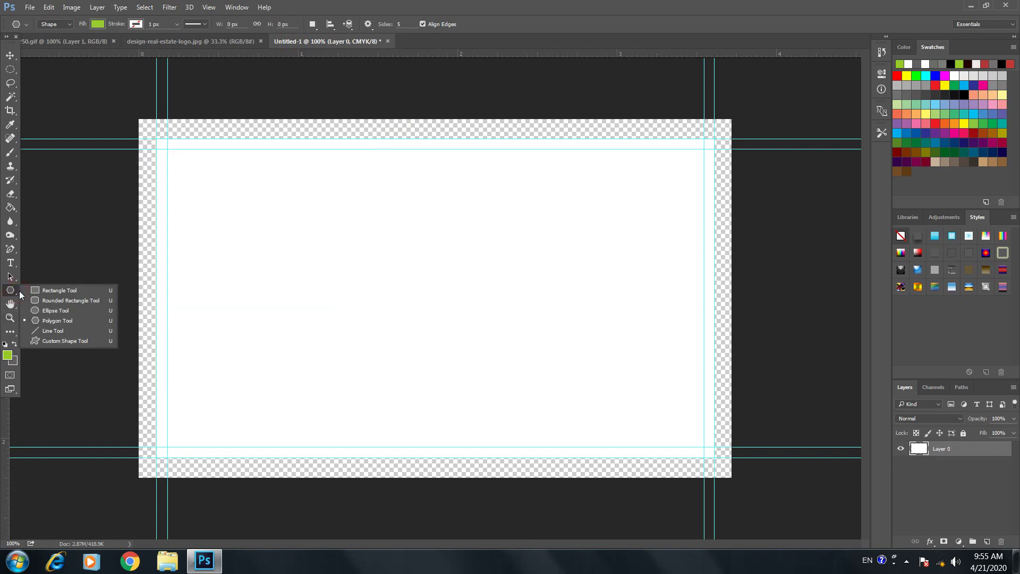
left_click(52, 291)
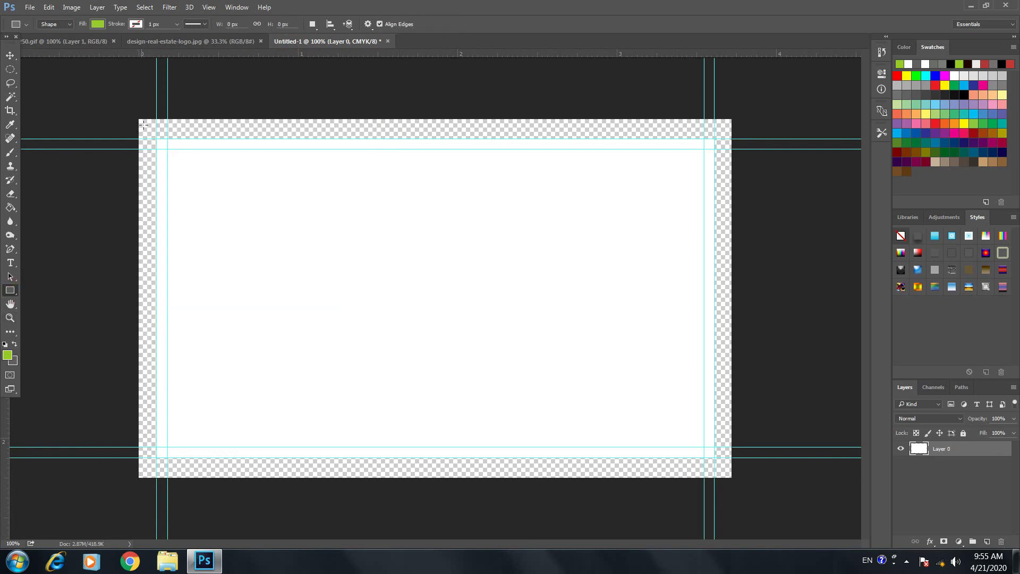
left_click_drag(143, 124, 508, 473)
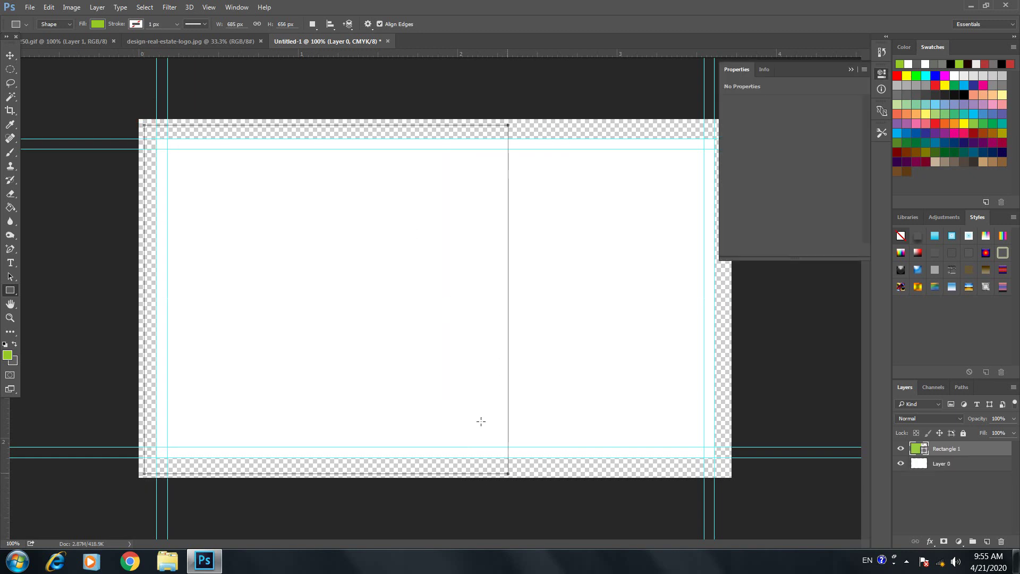
right_click(275, 259)
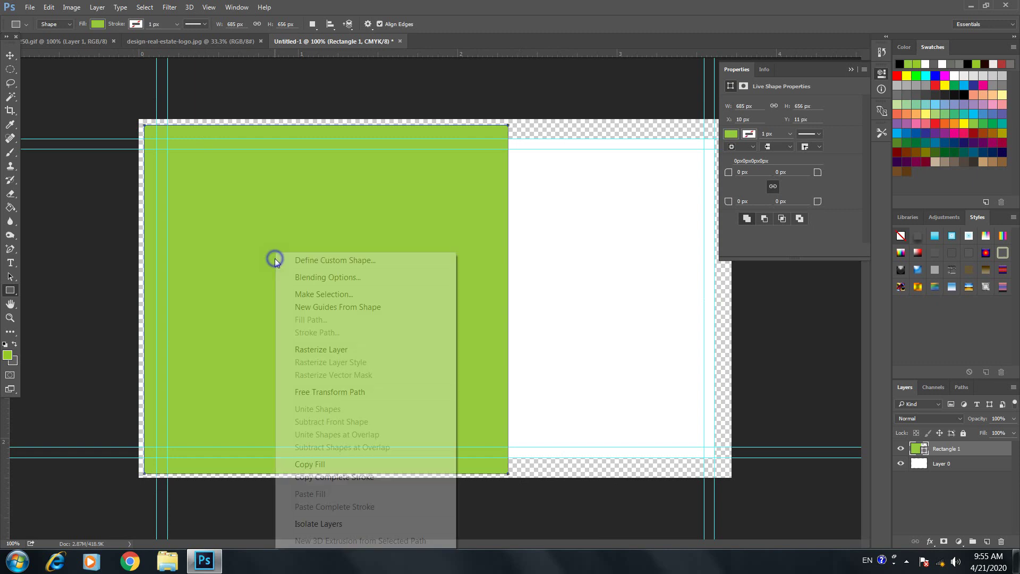
left_click(328, 351)
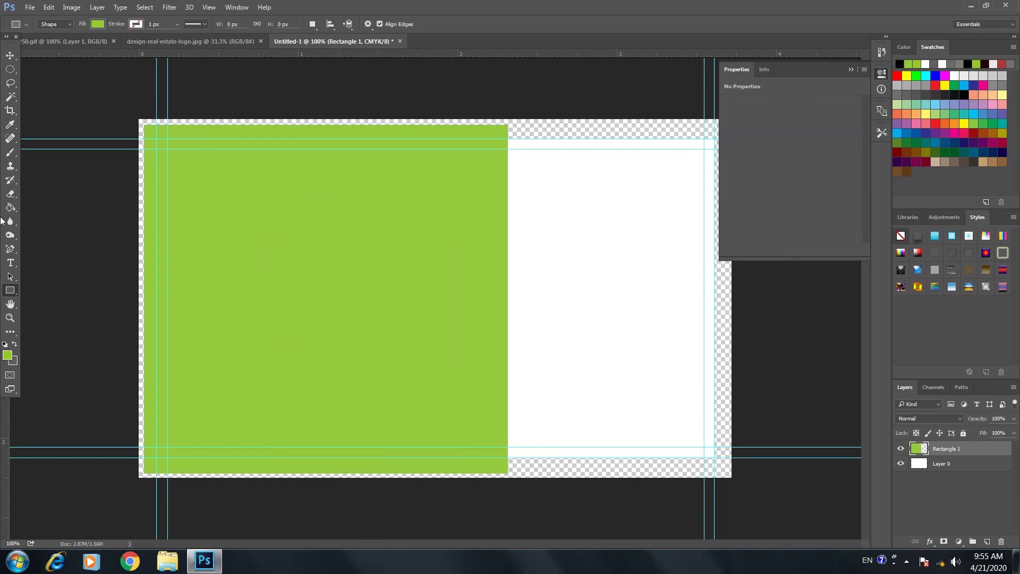
Draw a closed Pen tool path that cuts diagonally across the green rectangle from its upper-right corner and encloses the area to the right
left_click(10, 250)
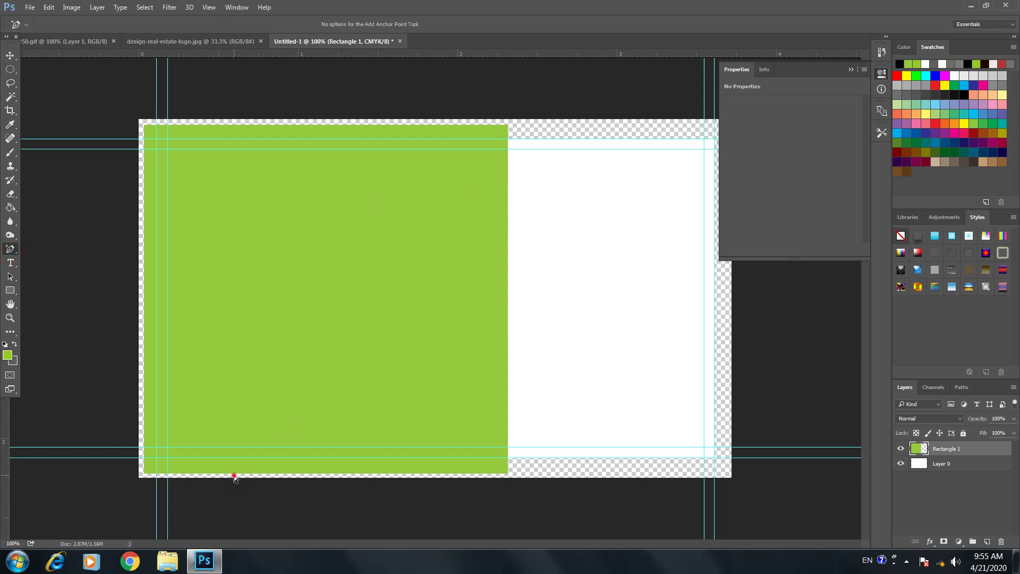
right_click(10, 249)
left_click(68, 248)
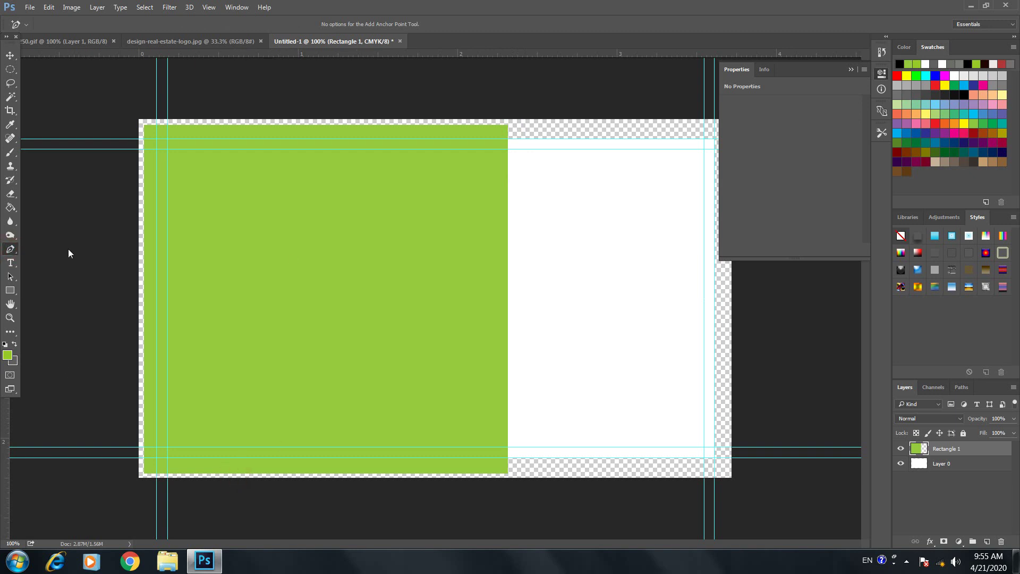
left_click(518, 121)
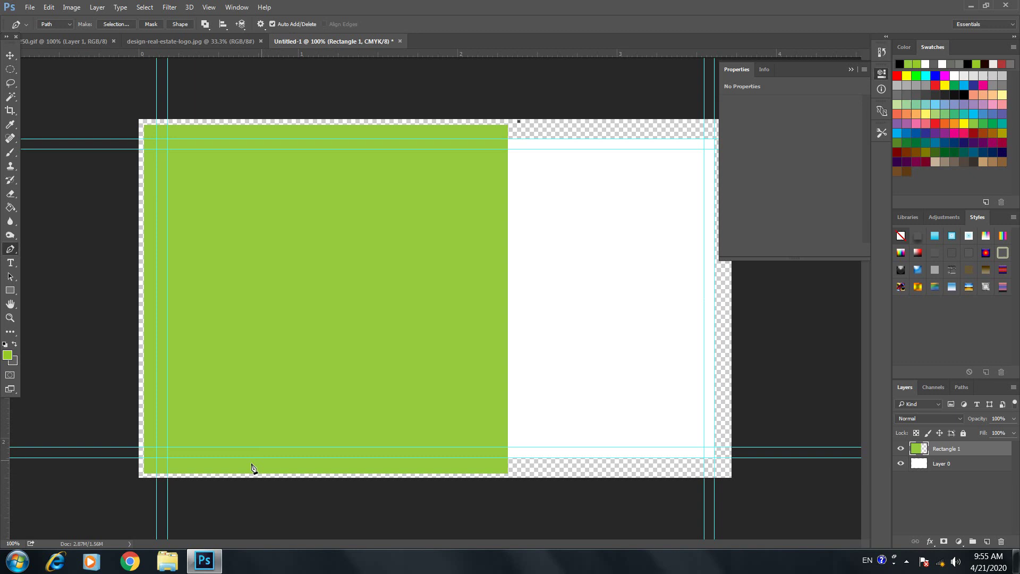
left_click(226, 483)
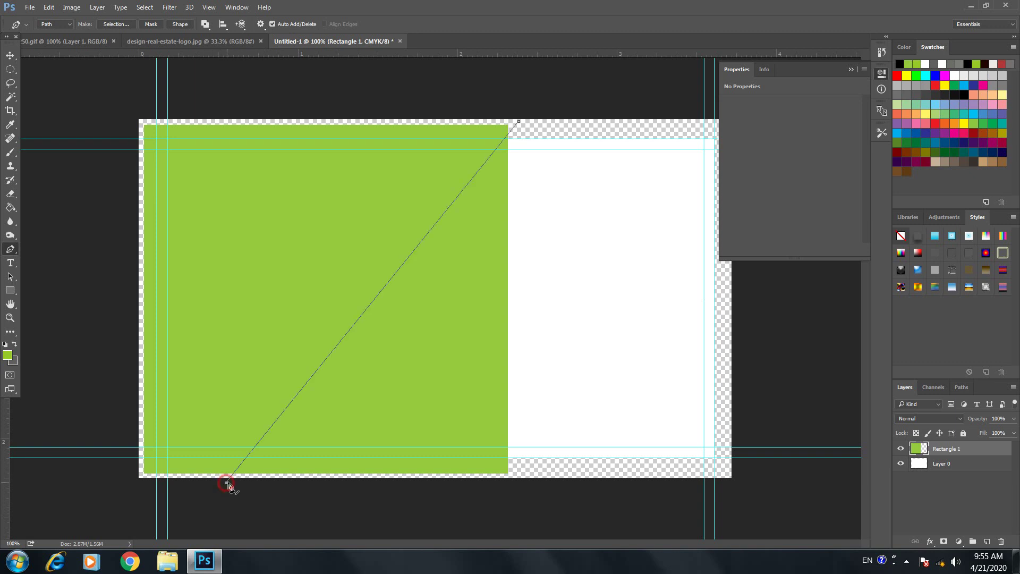
left_click(599, 519)
left_click(658, 291)
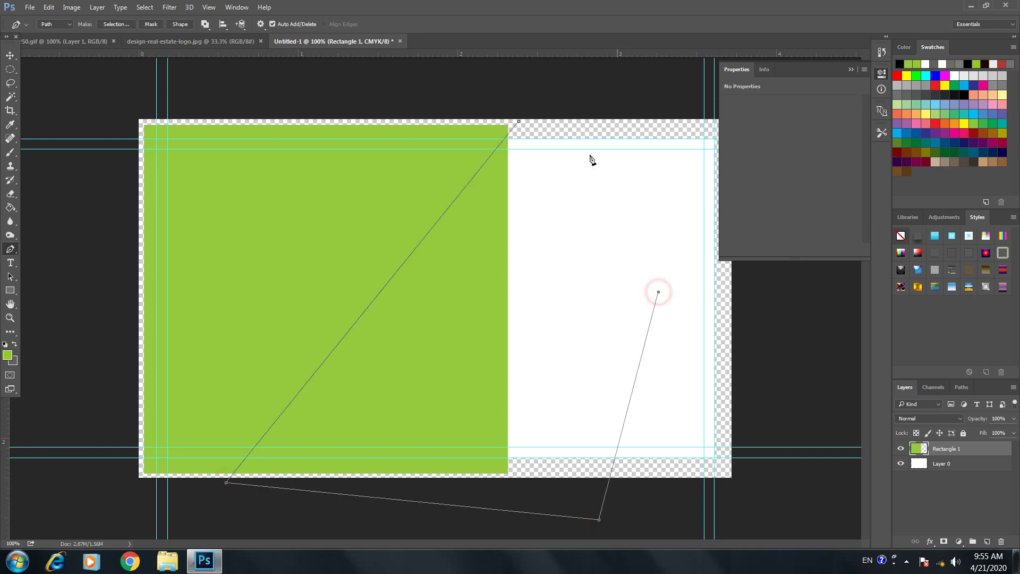
left_click(519, 121)
Add anchor points to the path's diagonal edge and bend it into an arc like the curve in design-real-estate-logo.jpg
left_click(161, 42)
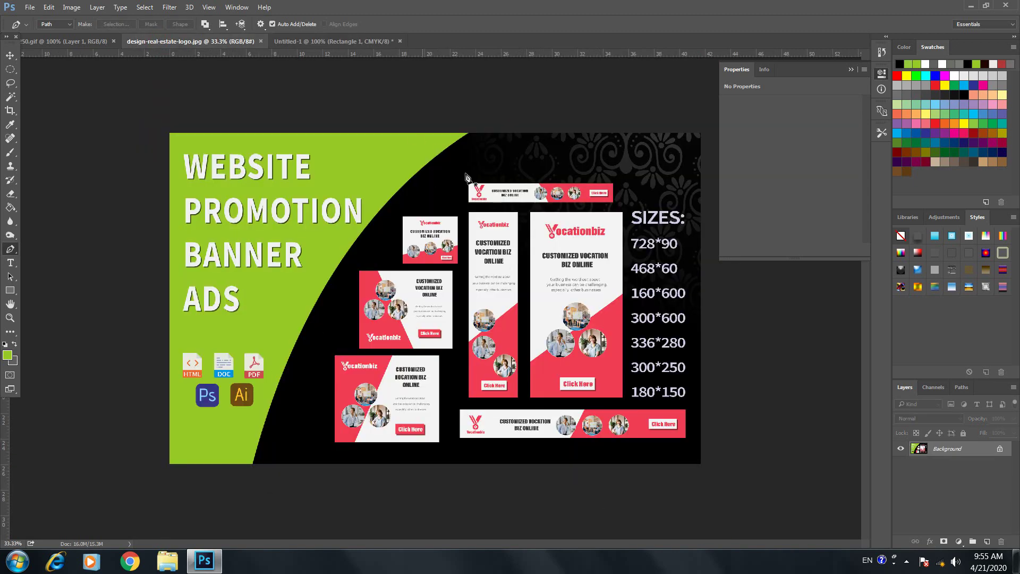
left_click(306, 37)
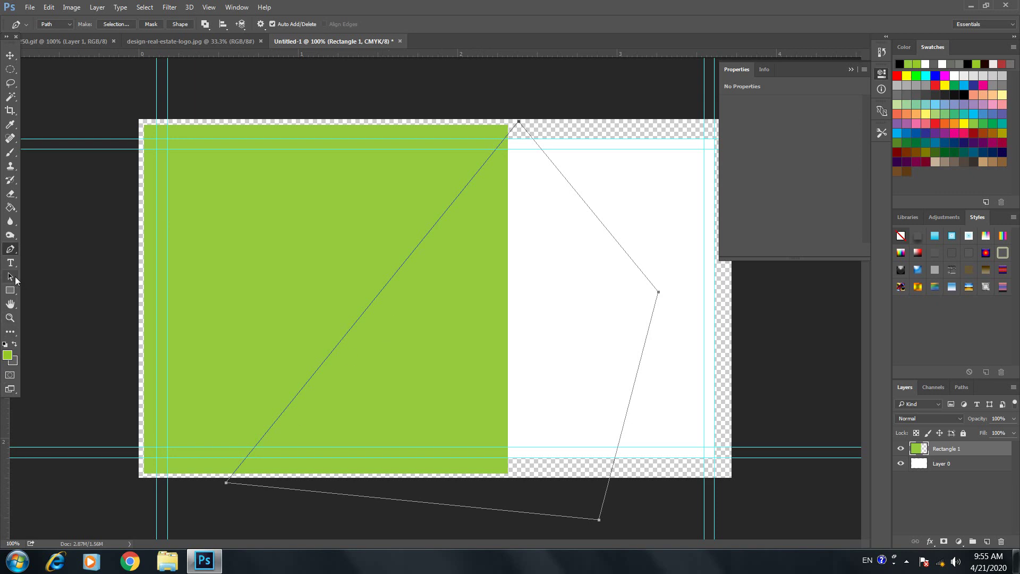
right_click(10, 248)
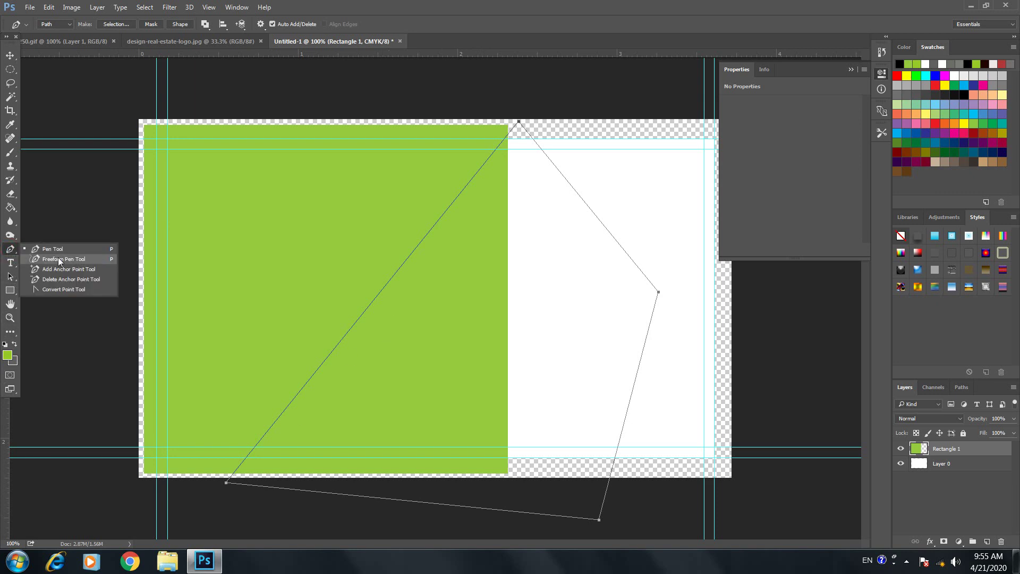
left_click(61, 269)
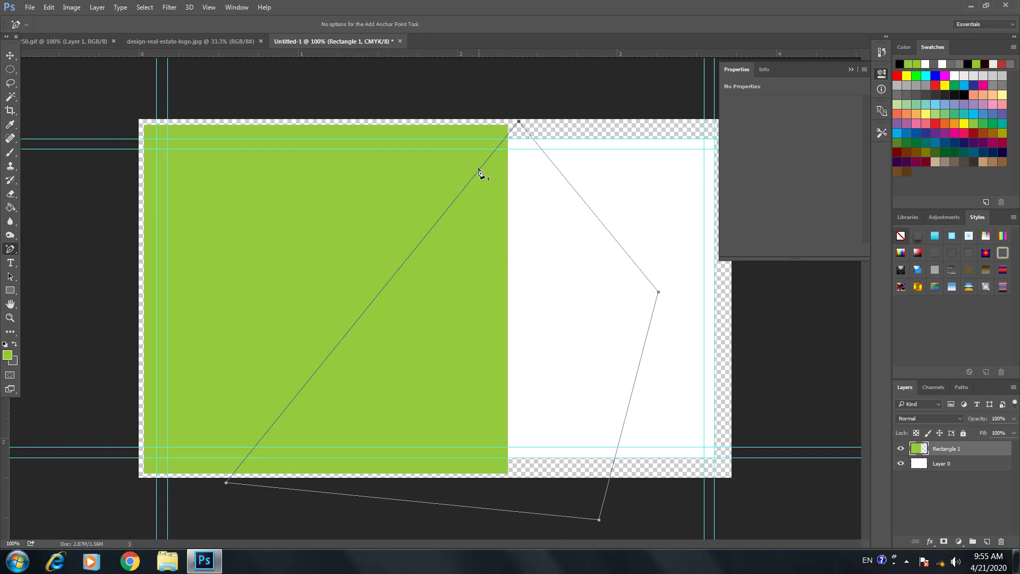
left_click_drag(478, 169, 457, 181)
key("ctrl+z")
left_click_drag(457, 168, 220, 475)
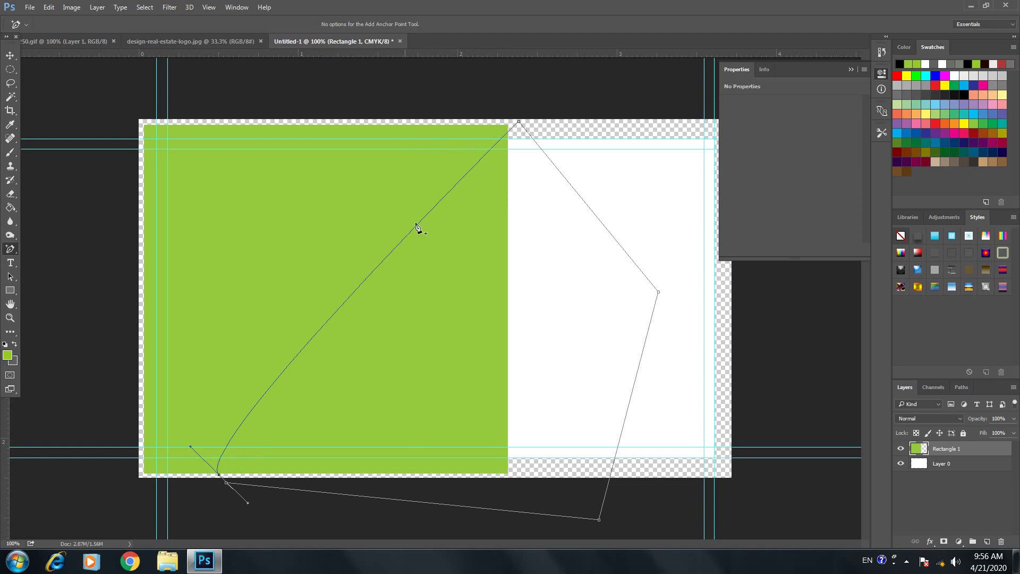
left_click(245, 421)
left_click_drag(245, 420, 333, 226)
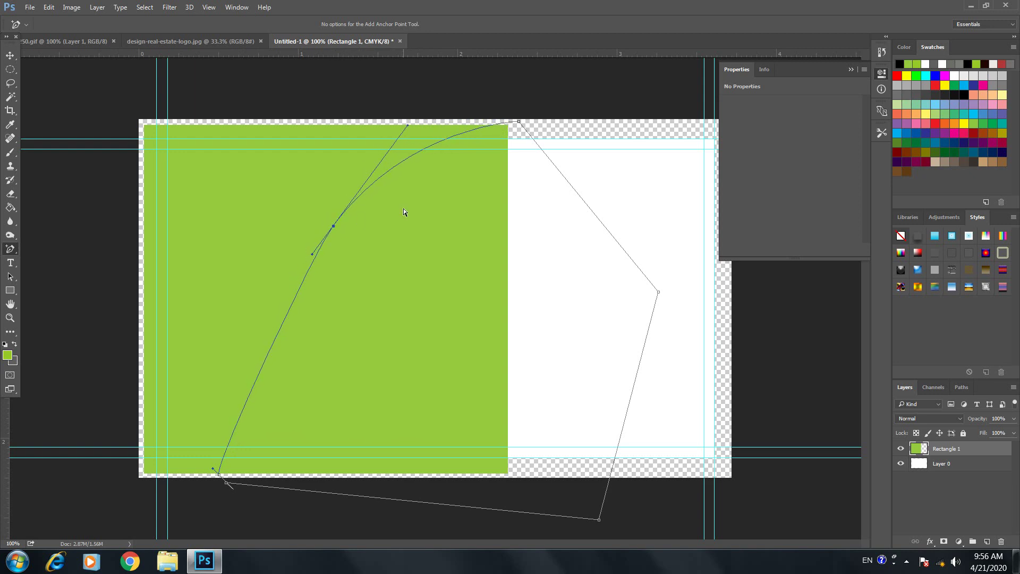
Turn the curved path into a new selection and delete the enclosed part of the green rectangle
right_click(567, 235)
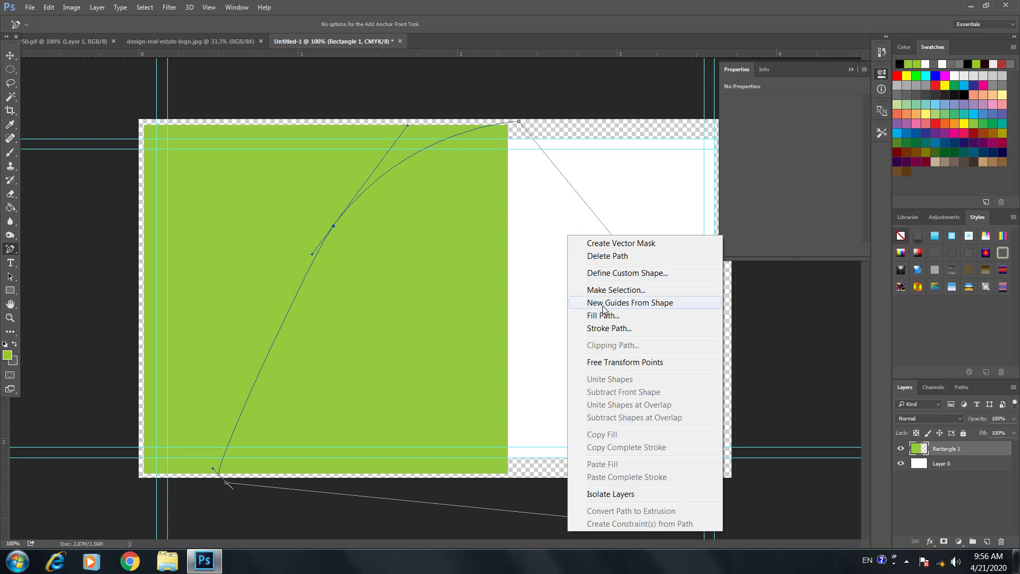
left_click(604, 290)
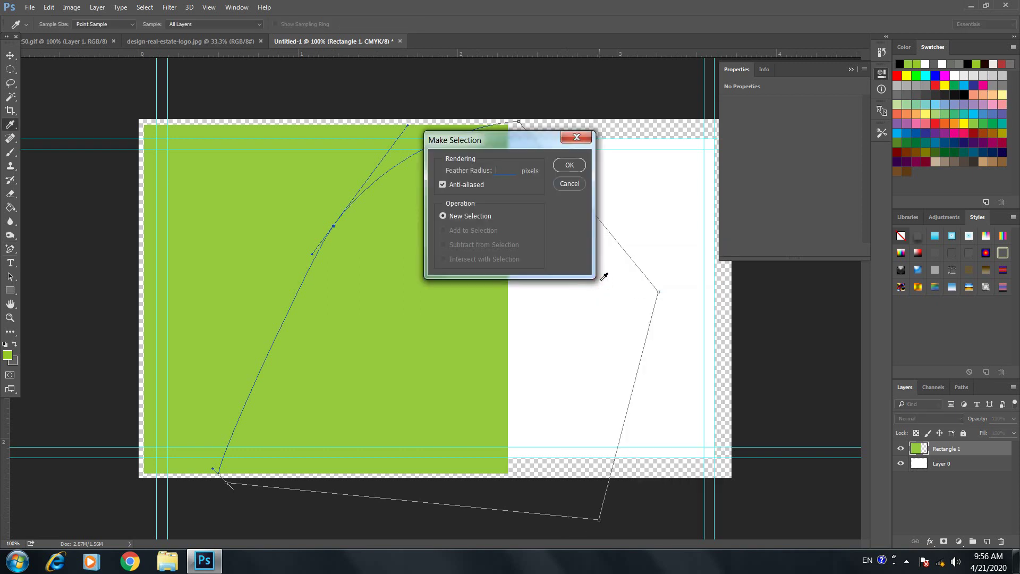
key("Return")
key("Return")
key("Return")
key("Delete")
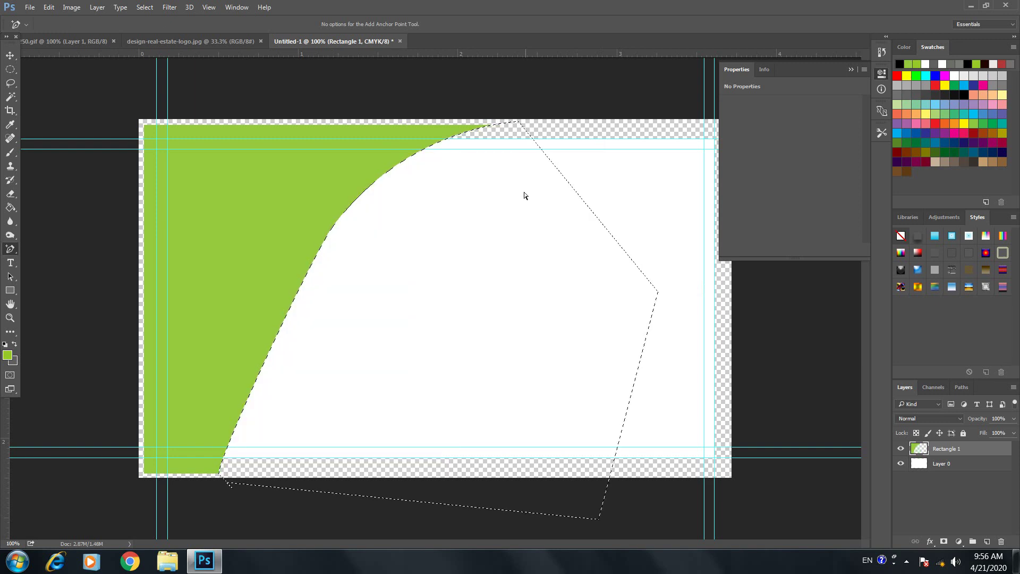
left_click(512, 205)
left_click(504, 205)
Compare the card with design-real-estate-logo.jpg, and draw a black rectangle about 262 by 78 px in the lower middle of the card
left_click(180, 40)
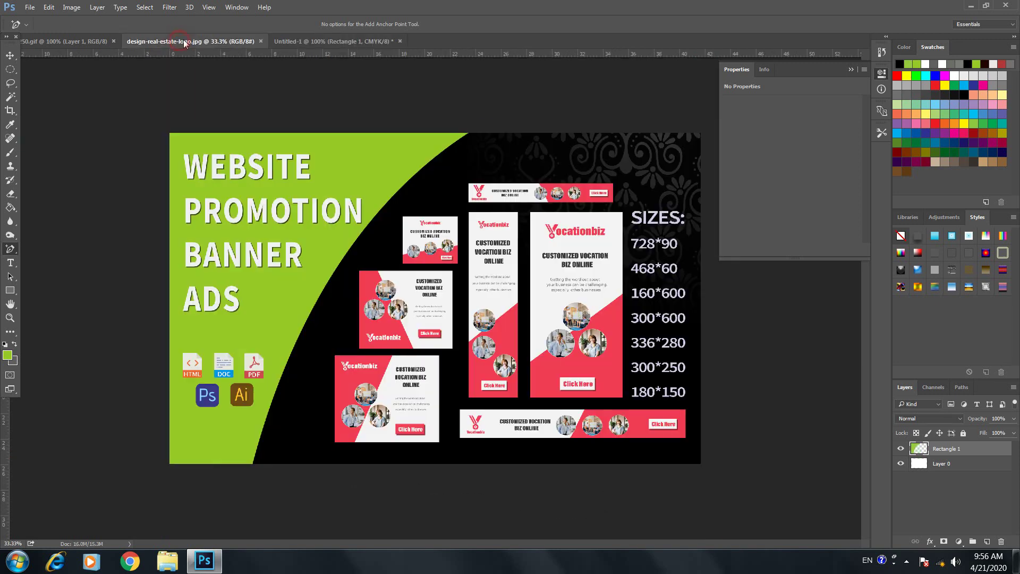
left_click(330, 42)
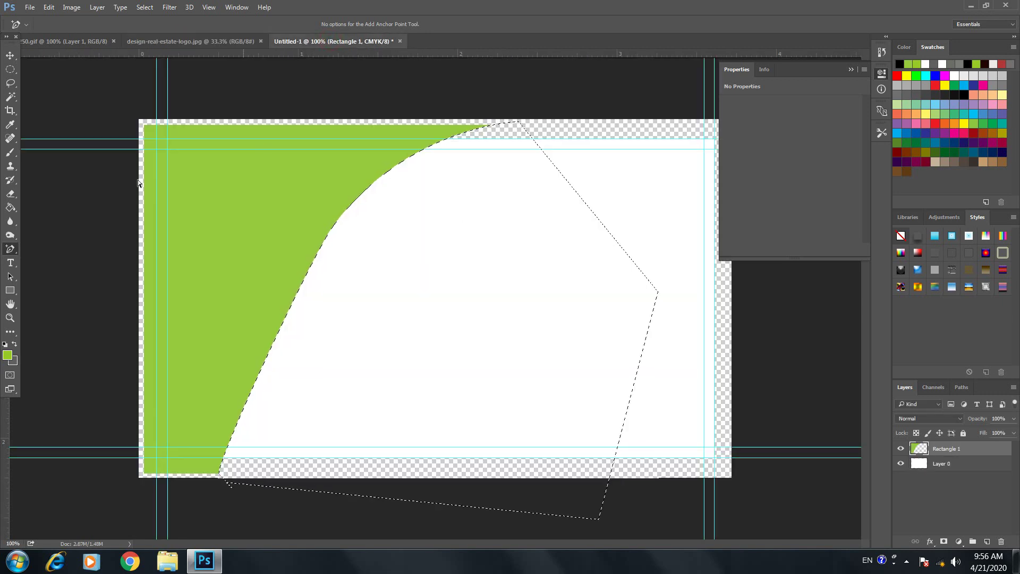
left_click(183, 41)
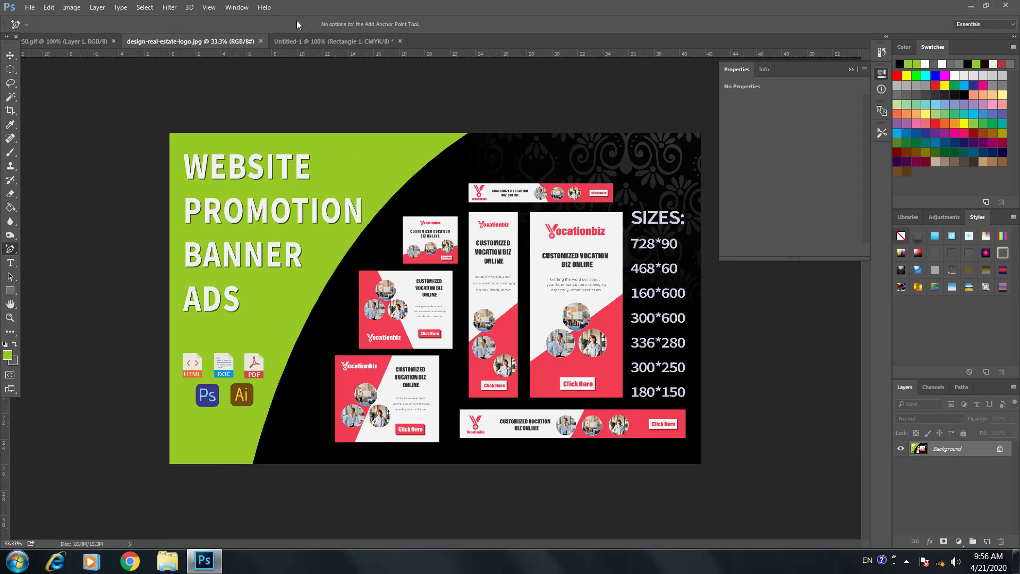
left_click(314, 41)
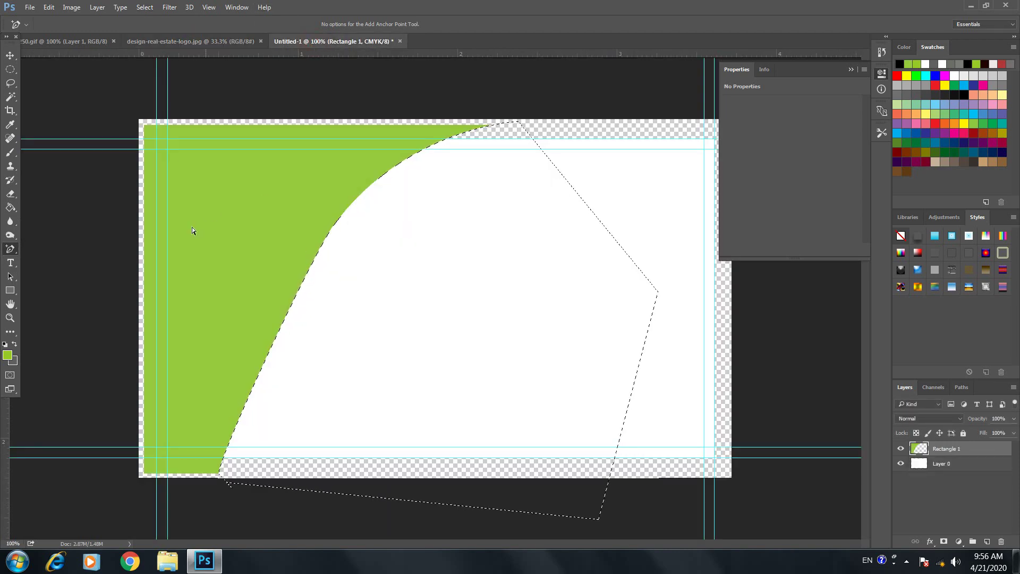
left_click(12, 291)
left_click(37, 292)
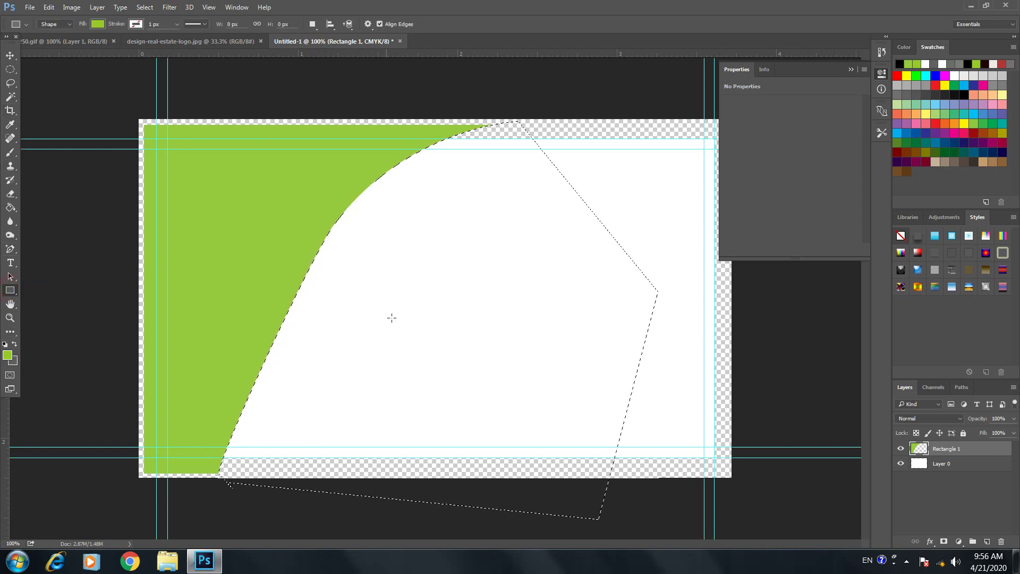
left_click(388, 314)
left_click(525, 220)
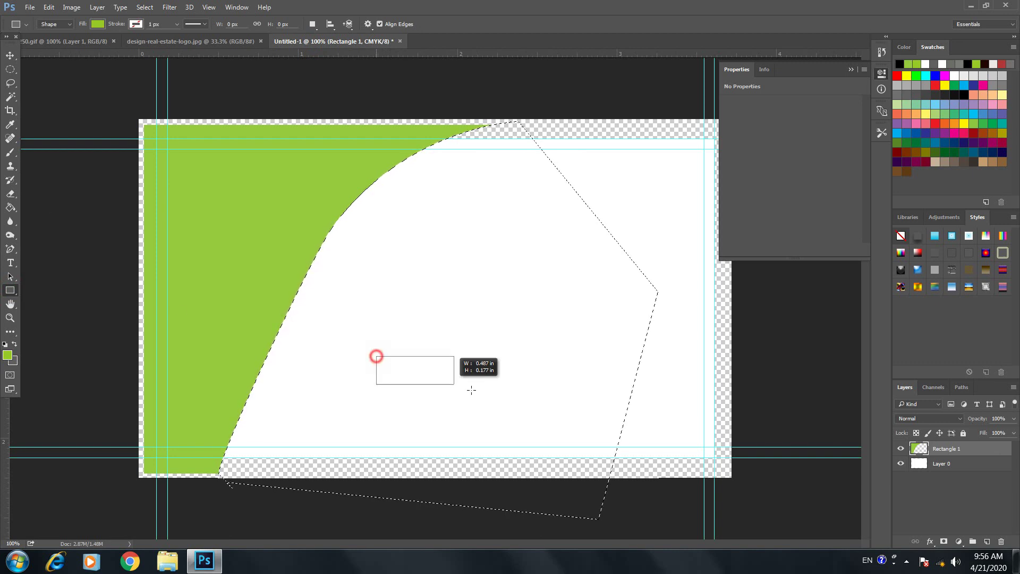
left_click_drag(512, 395, 518, 398)
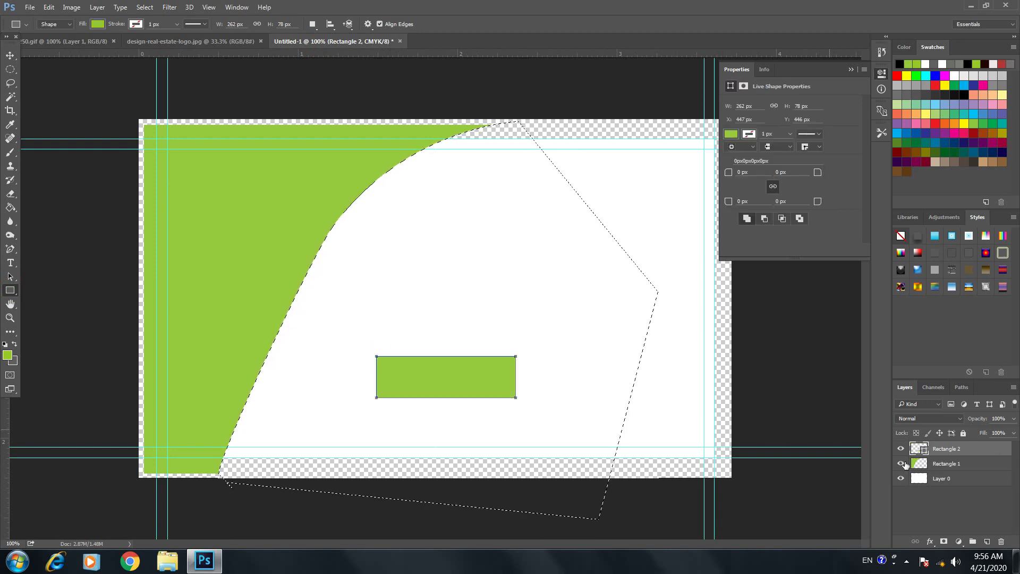
double_click(923, 448)
left_click_drag(489, 235, 491, 287)
left_click(597, 151)
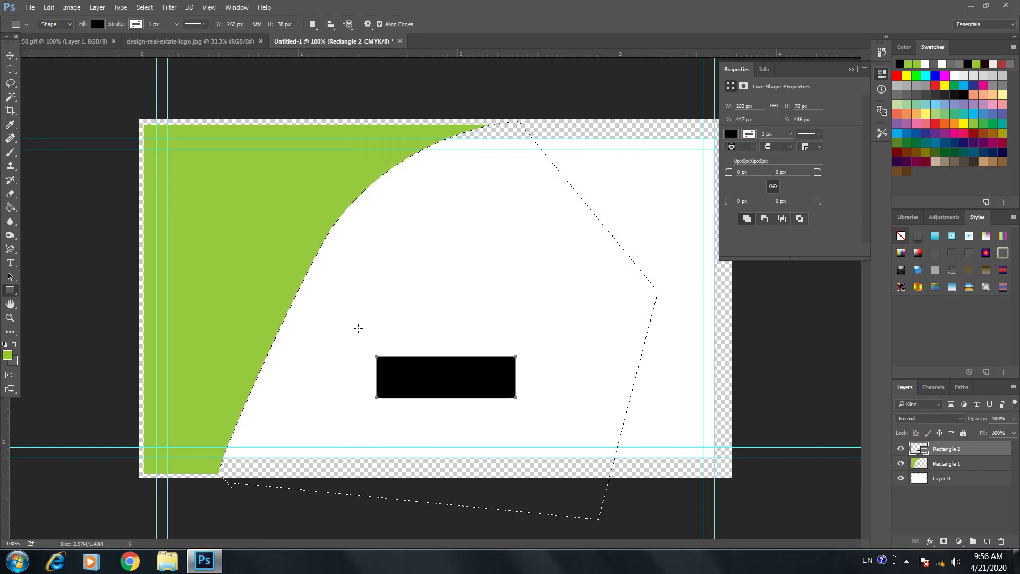
Cancel creating another rectangle and undo the small black rectangle
right_click(12, 295)
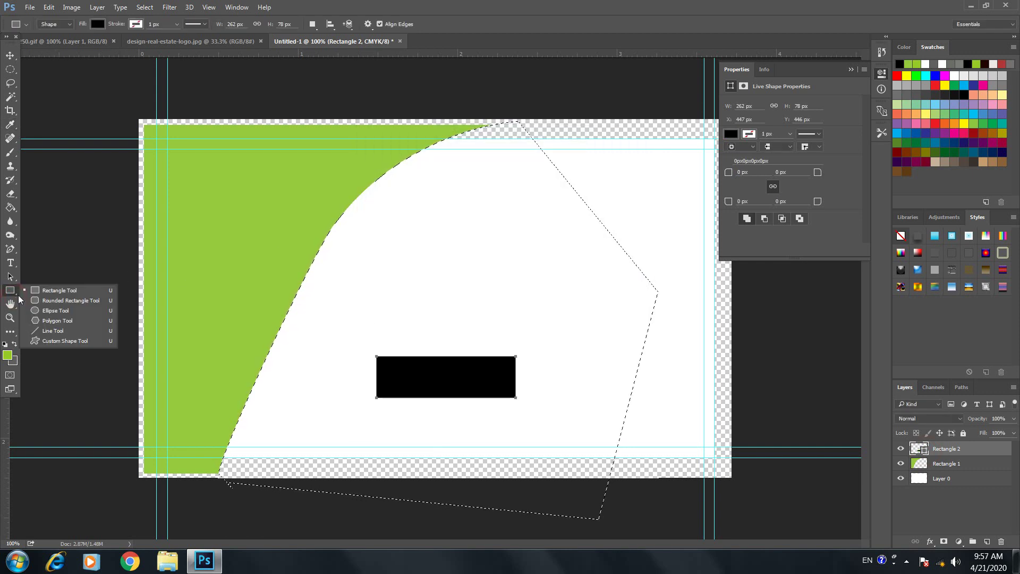
left_click(60, 290)
left_click(244, 264)
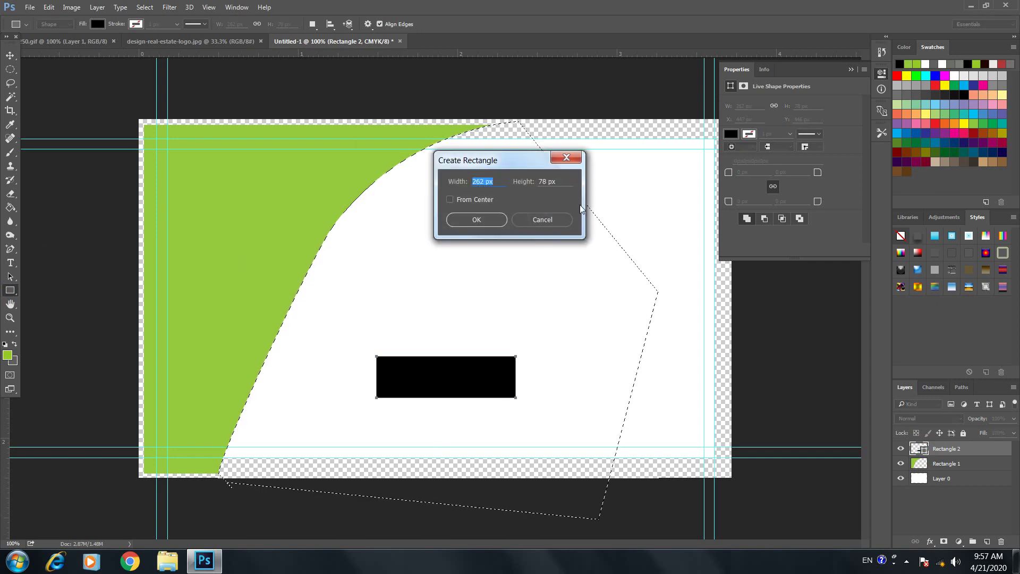
left_click(540, 222)
key("ctrl+alt+z")
key("ctrl+alt+z")
key("ctrl+alt+z")
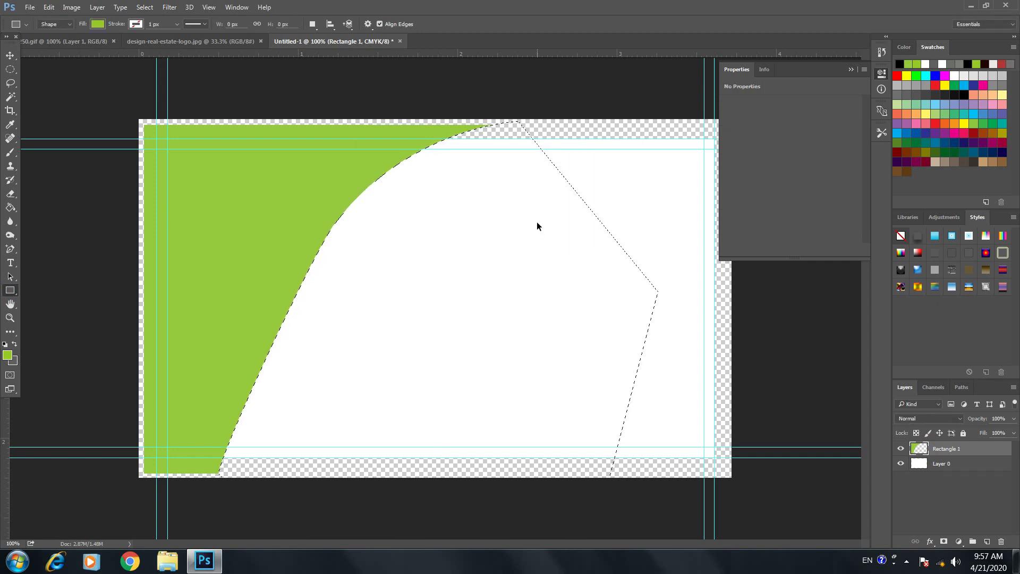
key("ctrl+shift+z")
key("ctrl+shift+z")
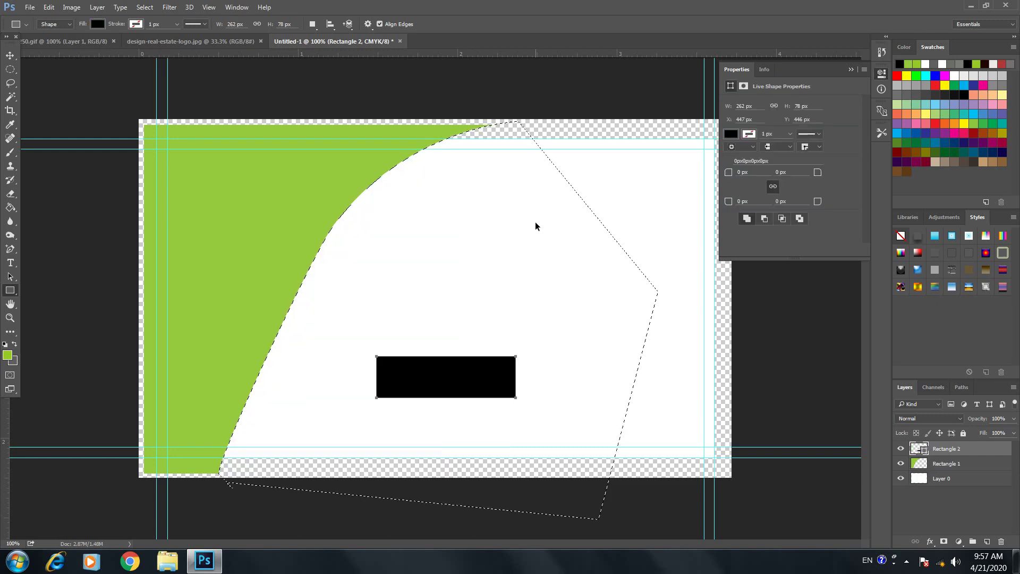
key("ctrl+alt+z")
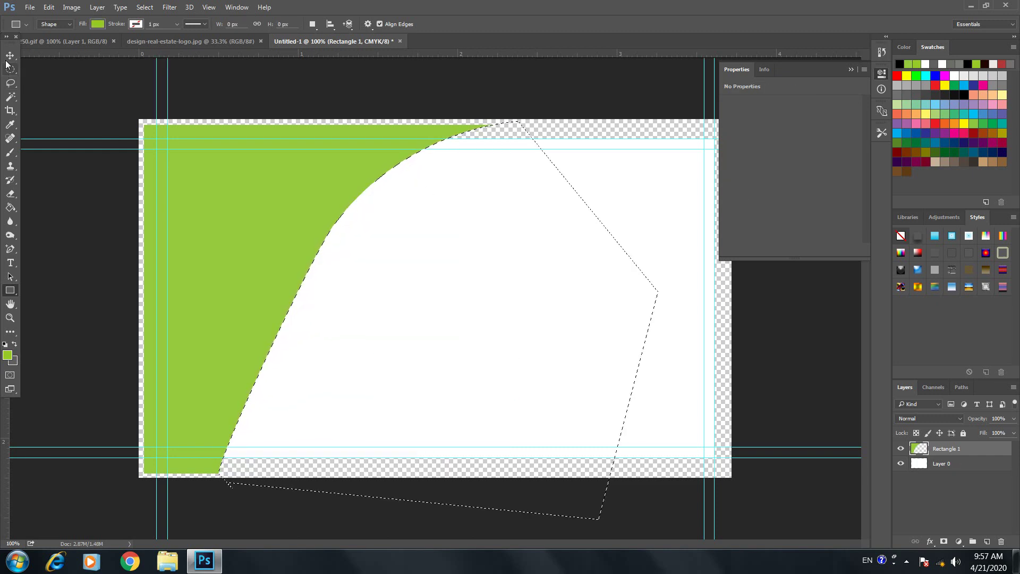
left_click(10, 56)
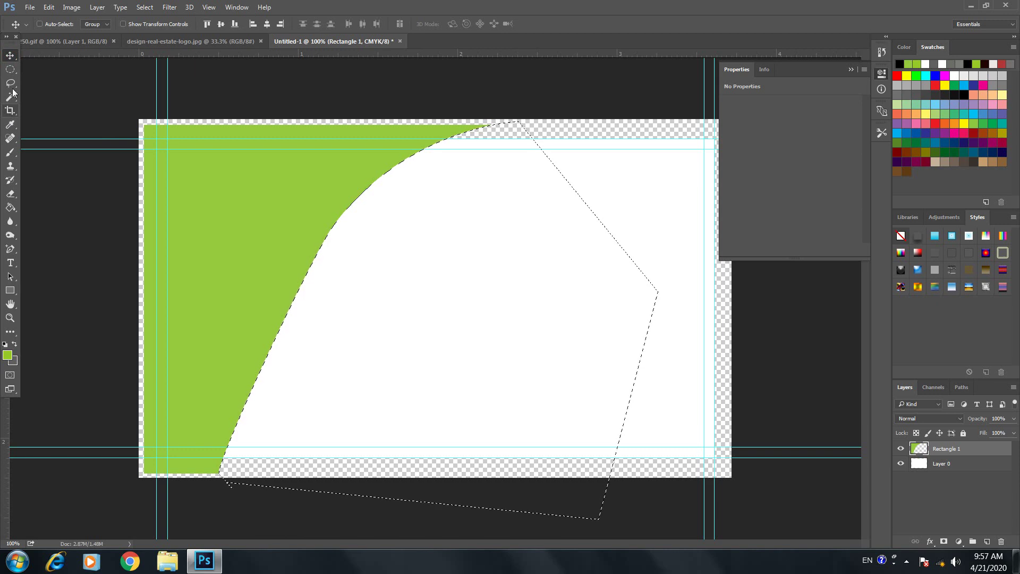
left_click(10, 83)
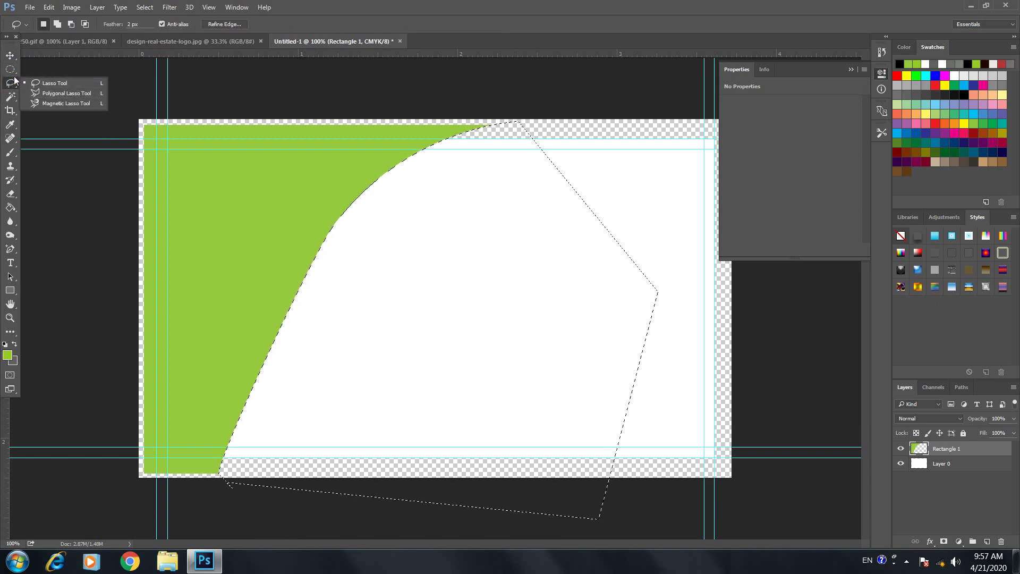
left_click(14, 76)
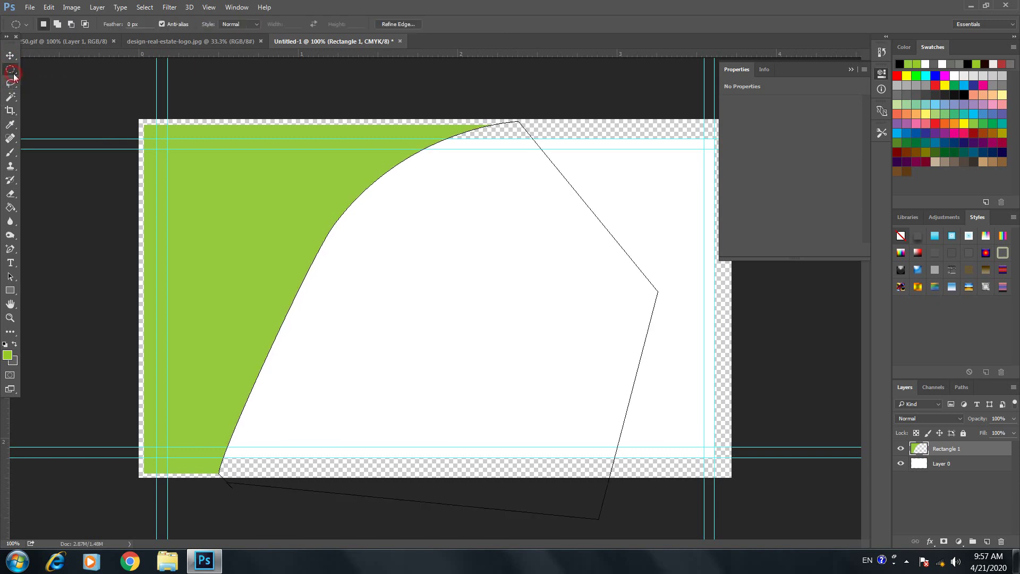
Open the portrait photo of the man in the gray jacket and select the whole image for copying
left_click(72, 8)
mouse_move(30, 7)
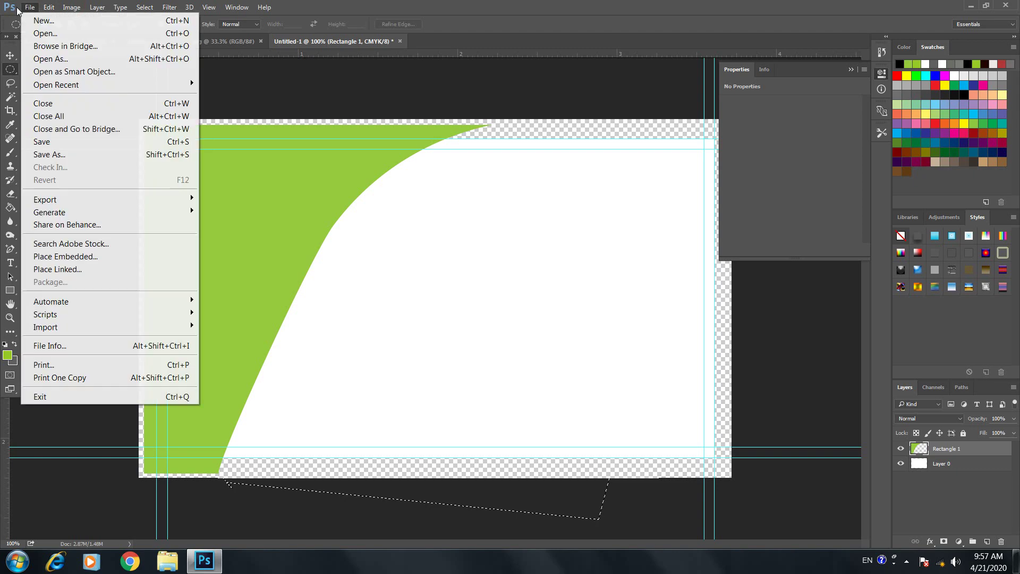
left_click(45, 33)
double_click(676, 127)
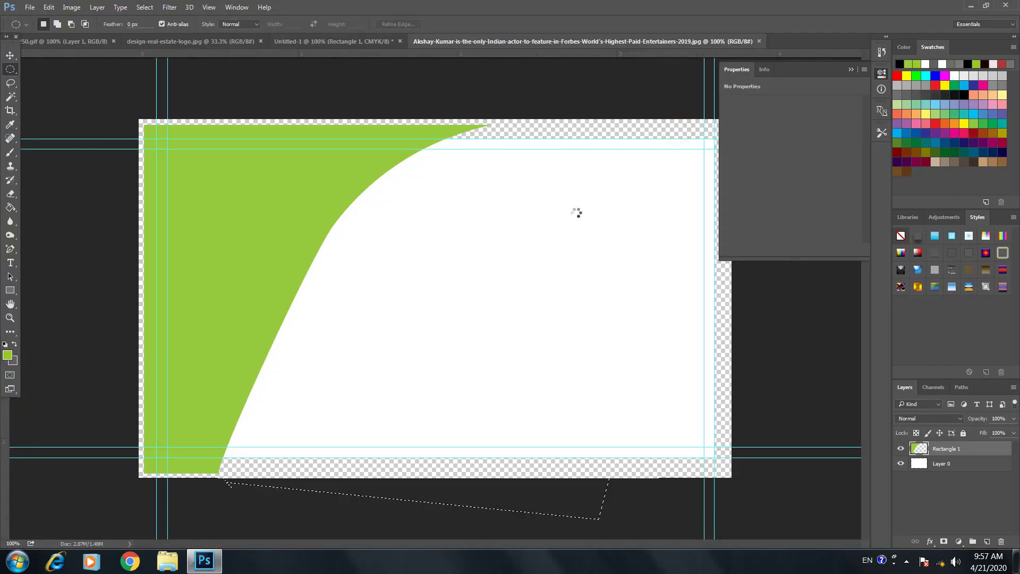
key("ctrl+a")
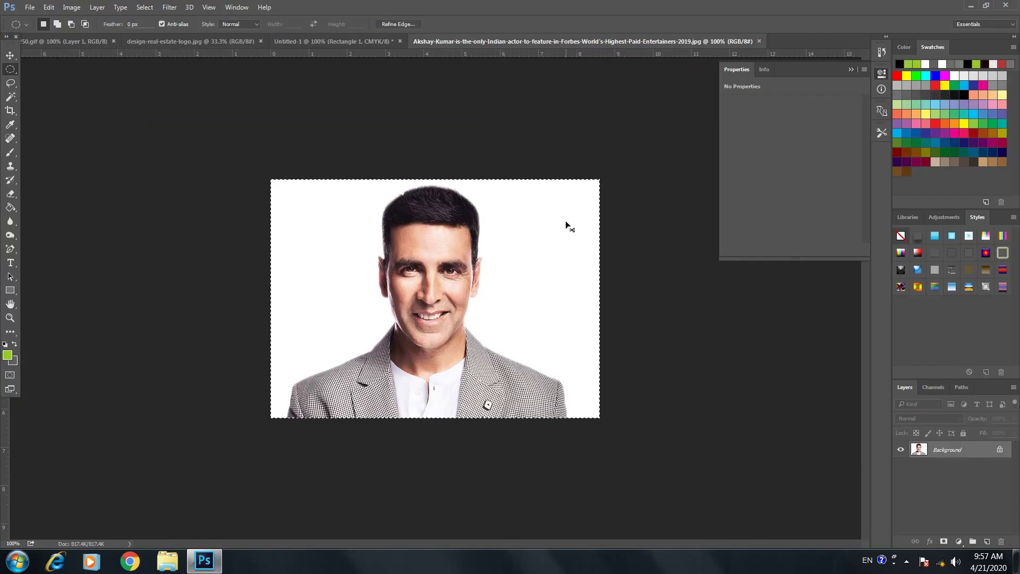
Paste the portrait into the business card and scale it down into the card's lower-right area
left_click(196, 42)
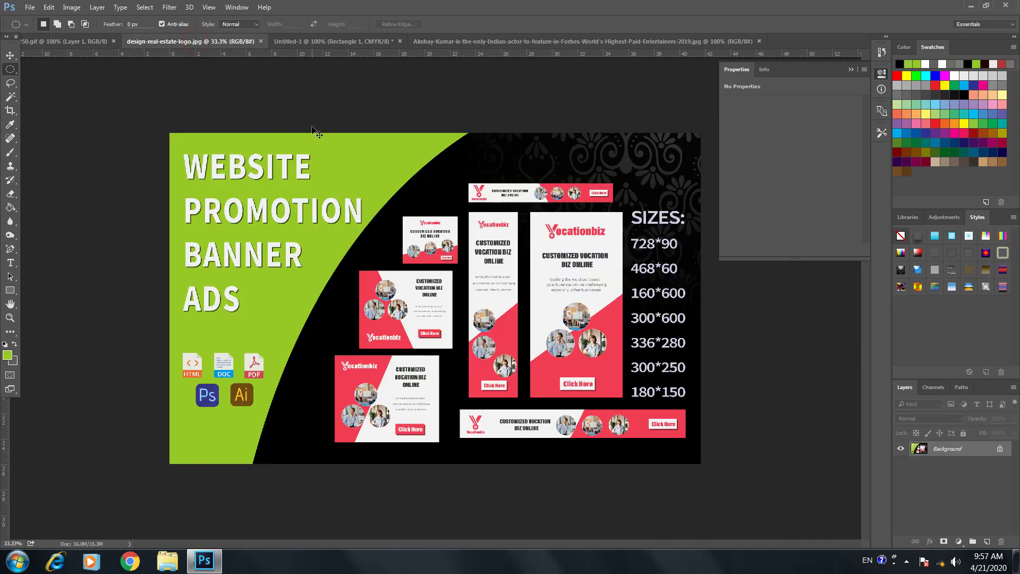
left_click(280, 41)
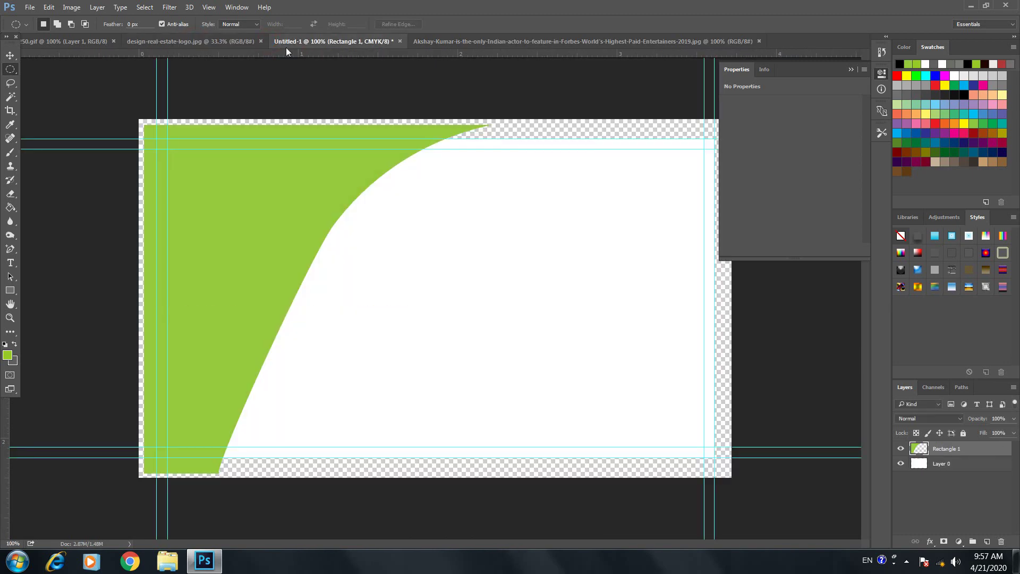
key("ctrl+v")
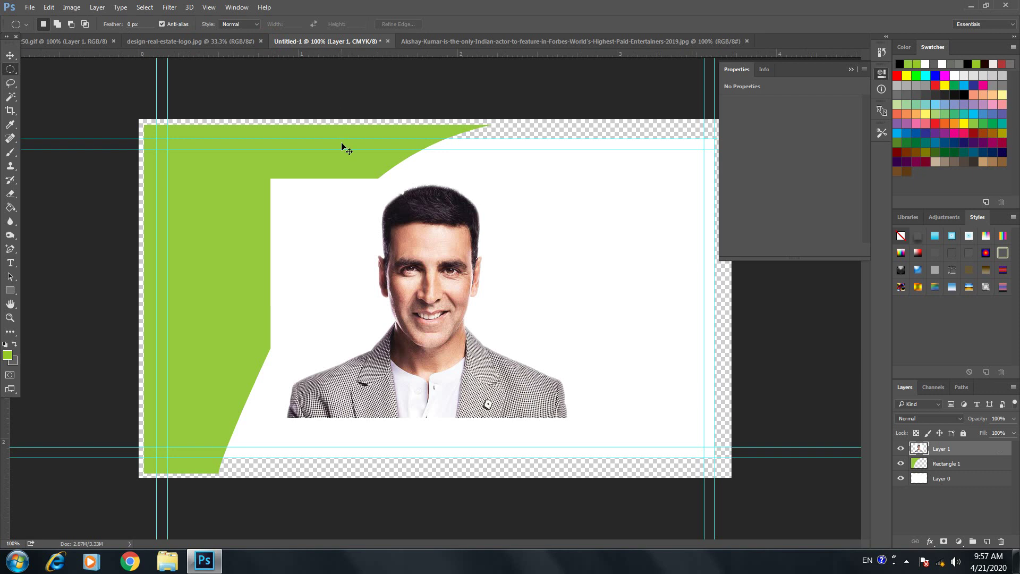
key("ctrl+t")
left_click_drag(271, 179, 618, 371)
key("Return")
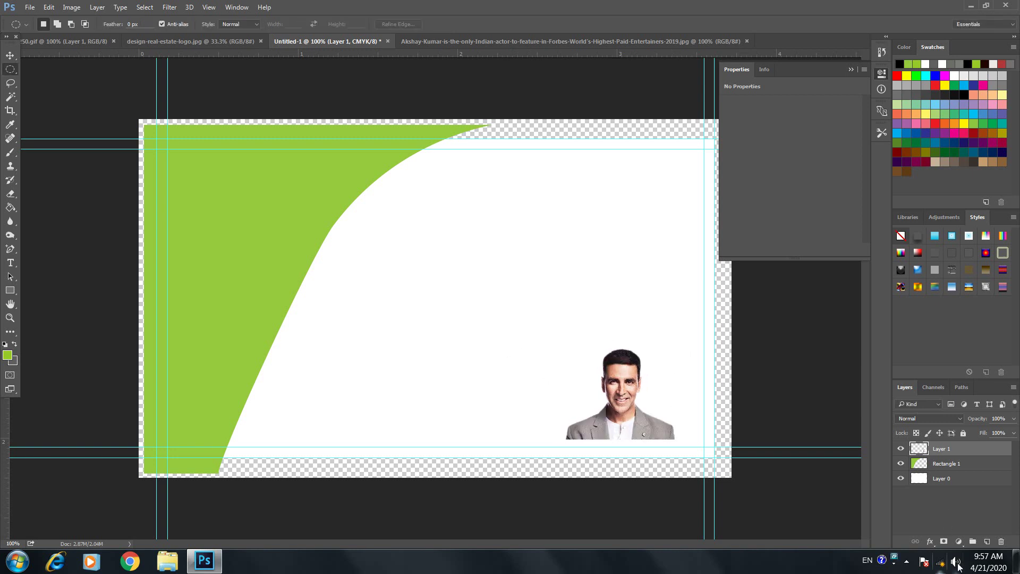
Add a red Stroke layer style to the portrait with a size of 9 px and 100% opacity
left_click(930, 542)
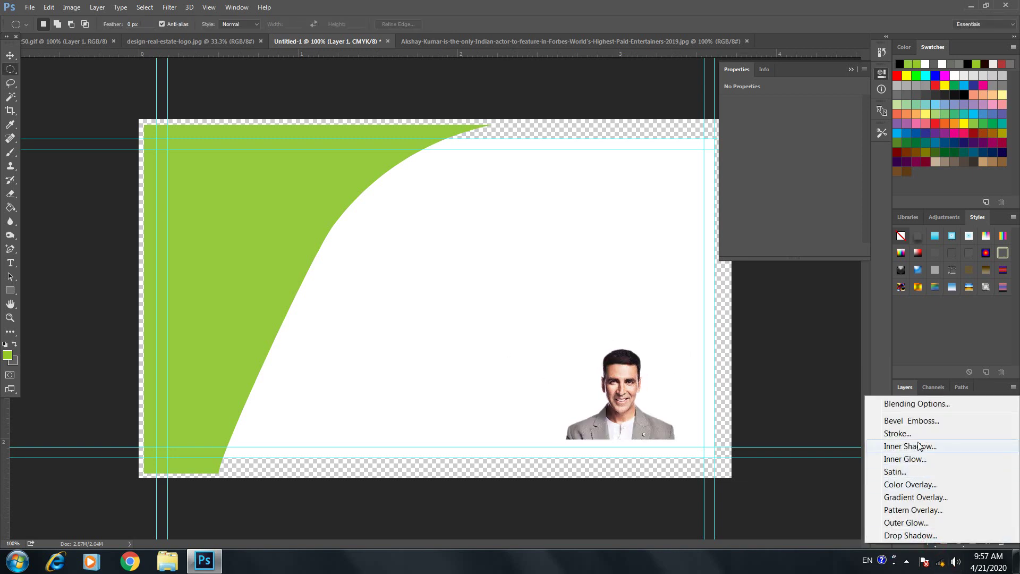
left_click(904, 433)
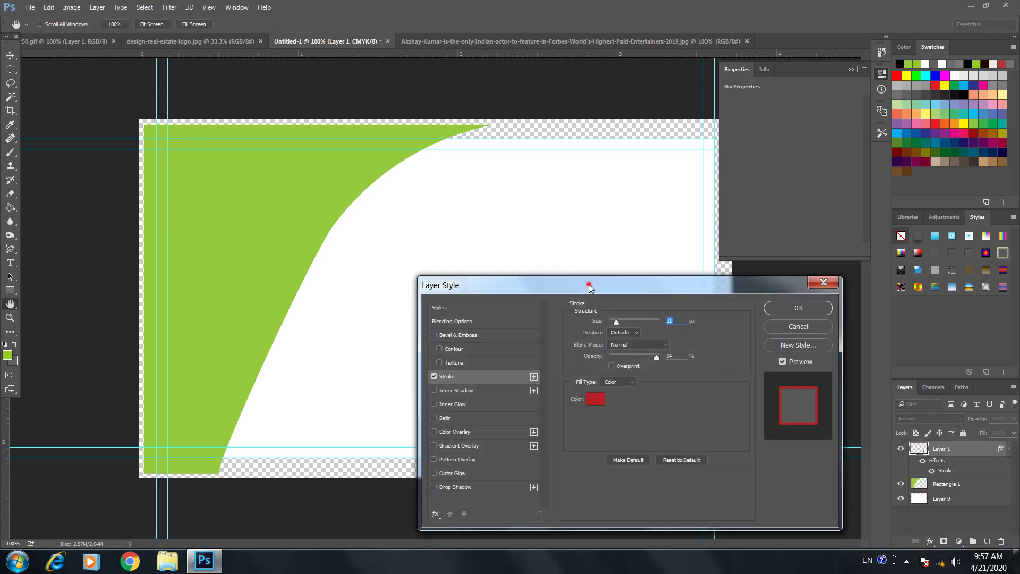
left_click_drag(588, 286, 218, 180)
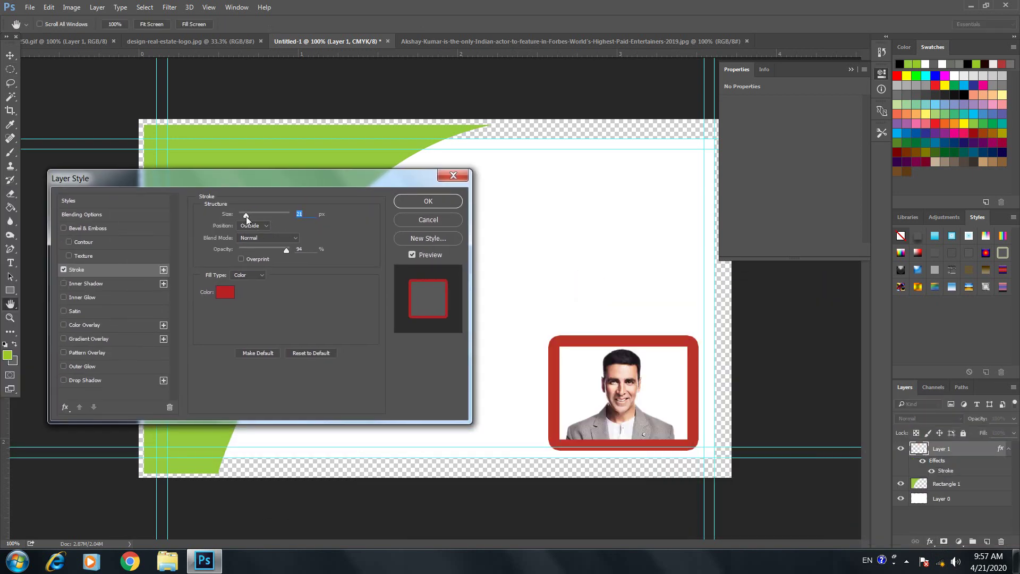
left_click_drag(246, 215, 243, 216)
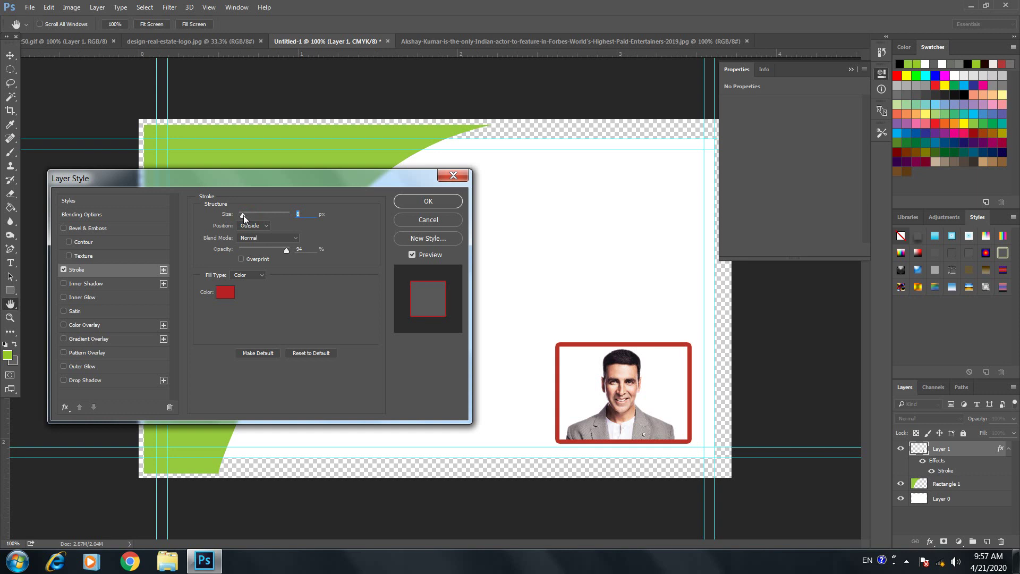
left_click_drag(280, 253, 313, 253)
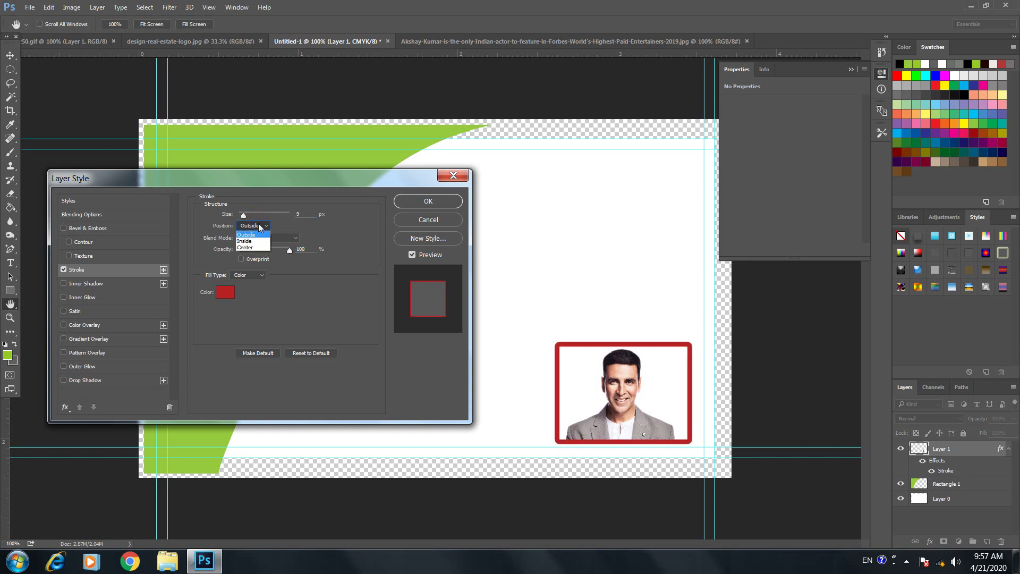
Try the portrait's stroke in the Inside and Center positions, reducing its size to 1 px
left_click(258, 242)
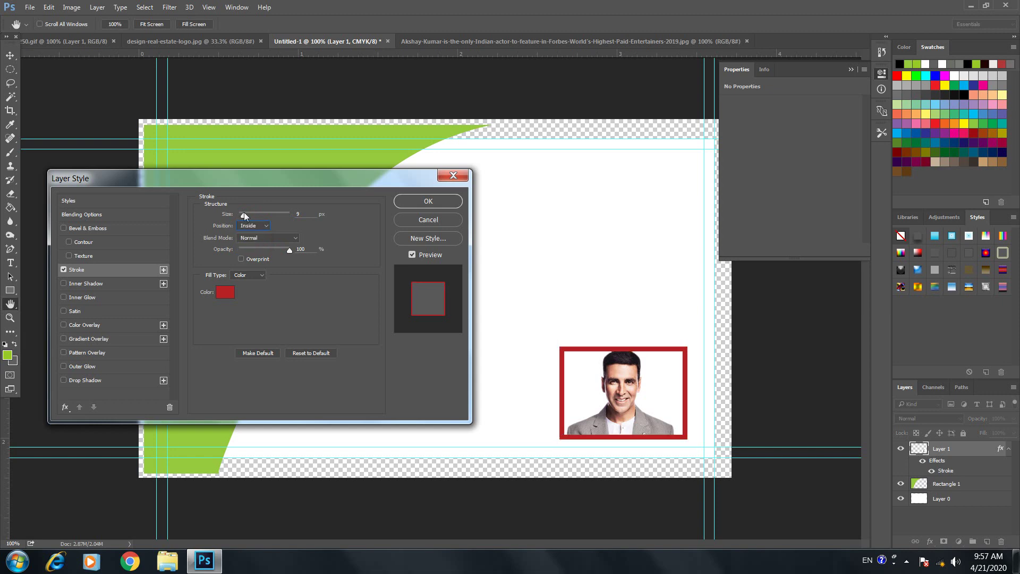
mouse_move(273, 249)
left_mouse_down()
mouse_move(263, 248)
mouse_move(294, 251)
left_mouse_up()
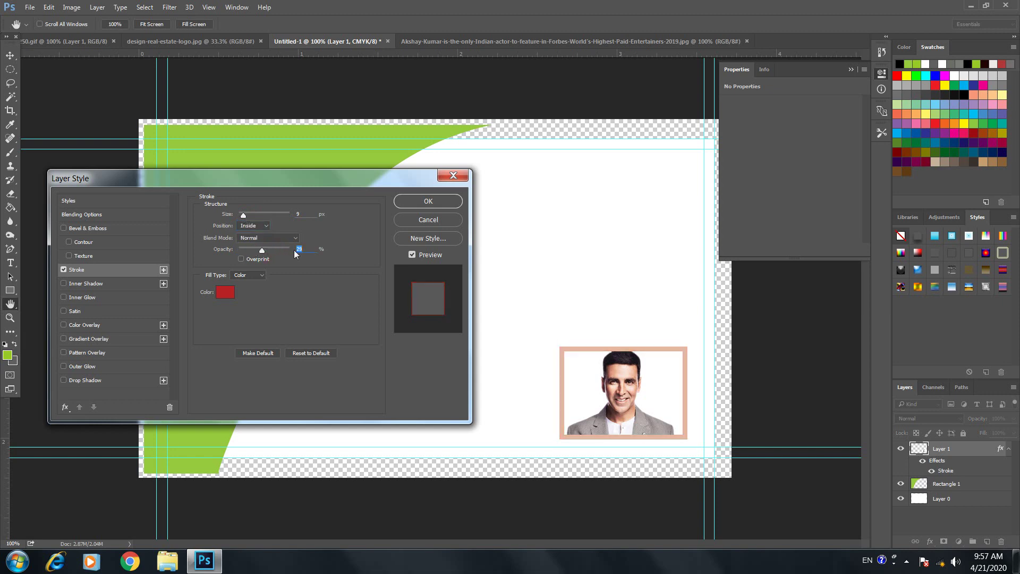
left_click_drag(243, 215, 228, 212)
left_click(250, 225)
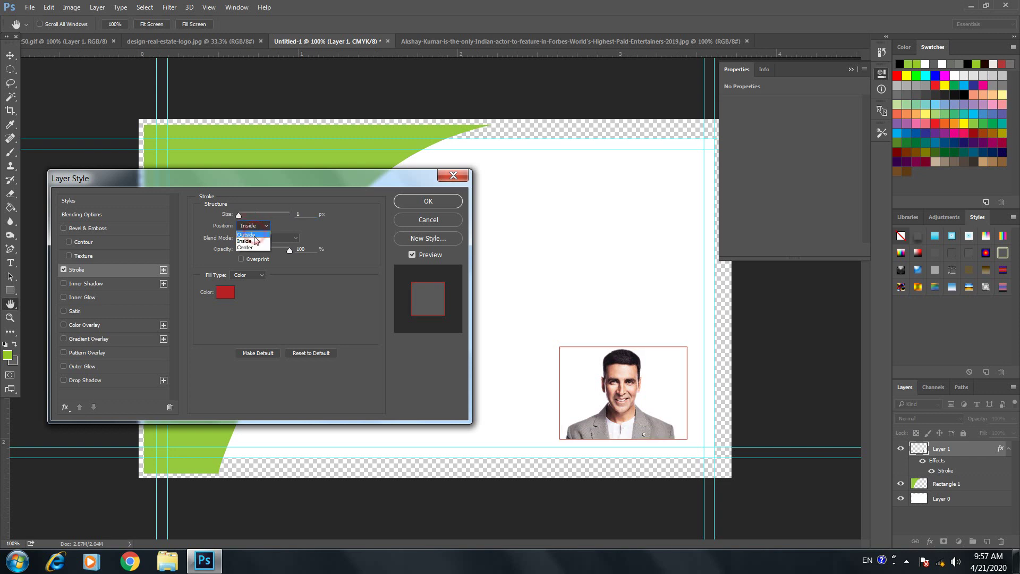
left_click(255, 249)
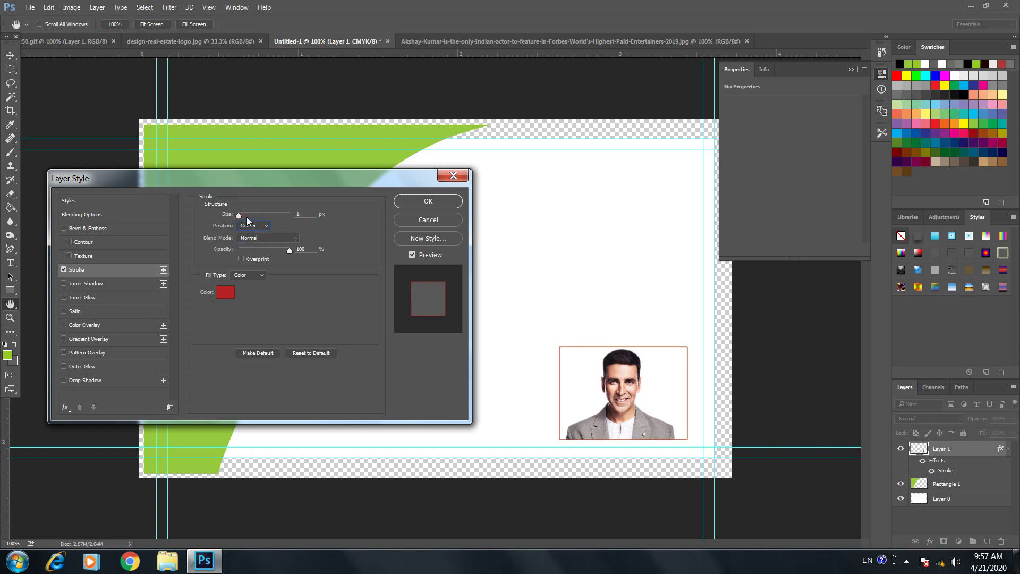
Apply the red stroke at 13 px in the Outside position and move the portrait toward the card's lower-right margin guides
left_click_drag(246, 216, 244, 215)
left_click(254, 226)
left_click(250, 233)
left_click(243, 214)
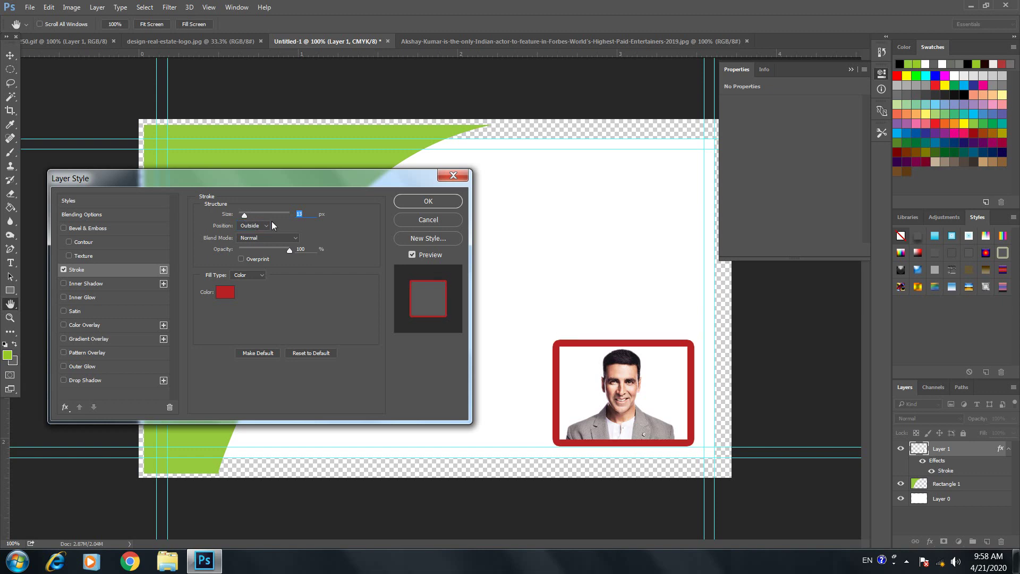
left_click(426, 203)
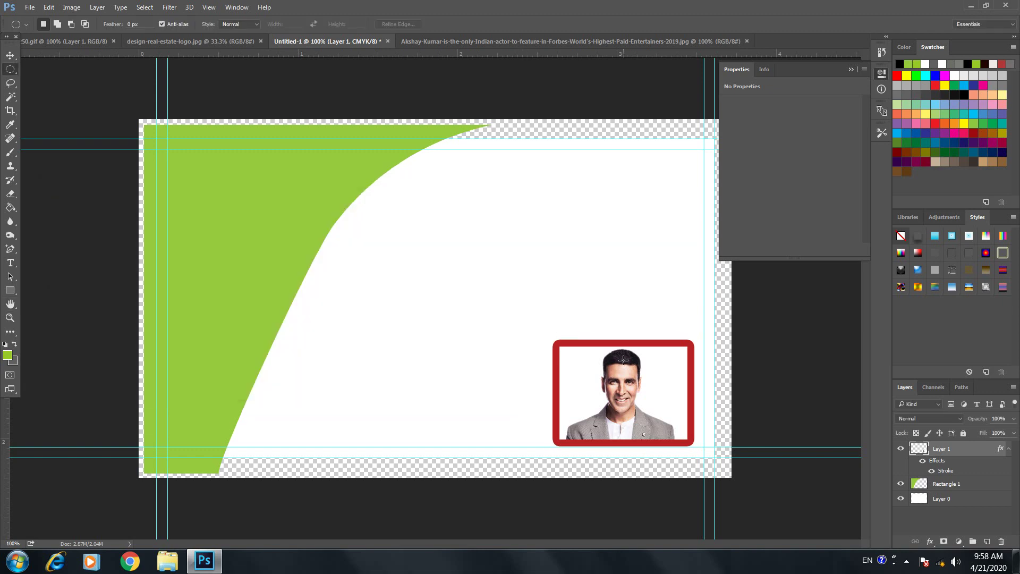
key("v")
mouse_move(632, 364)
left_mouse_down()
mouse_move(472, 360)
mouse_move(577, 357)
mouse_move(642, 370)
left_mouse_up()
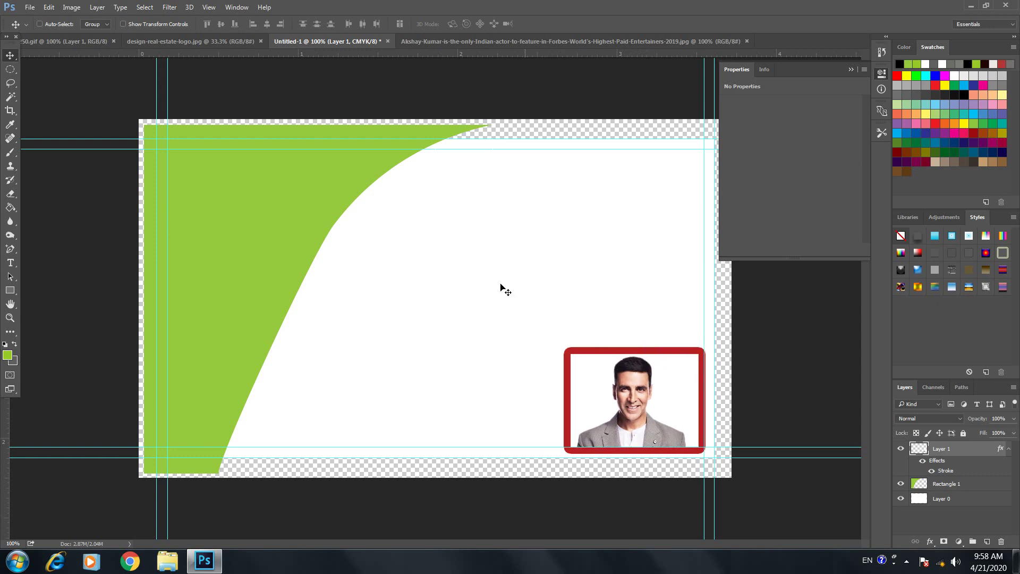
Review the orange GIF banner and design-real-estate-logo.jpg as layout references for the card
left_click(71, 42)
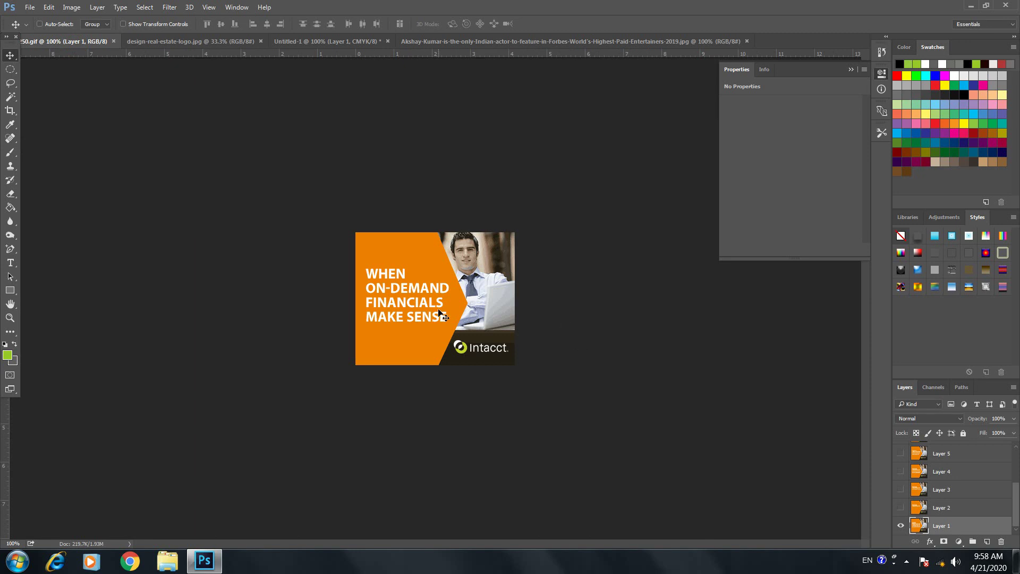
left_click(197, 40)
left_click(375, 42)
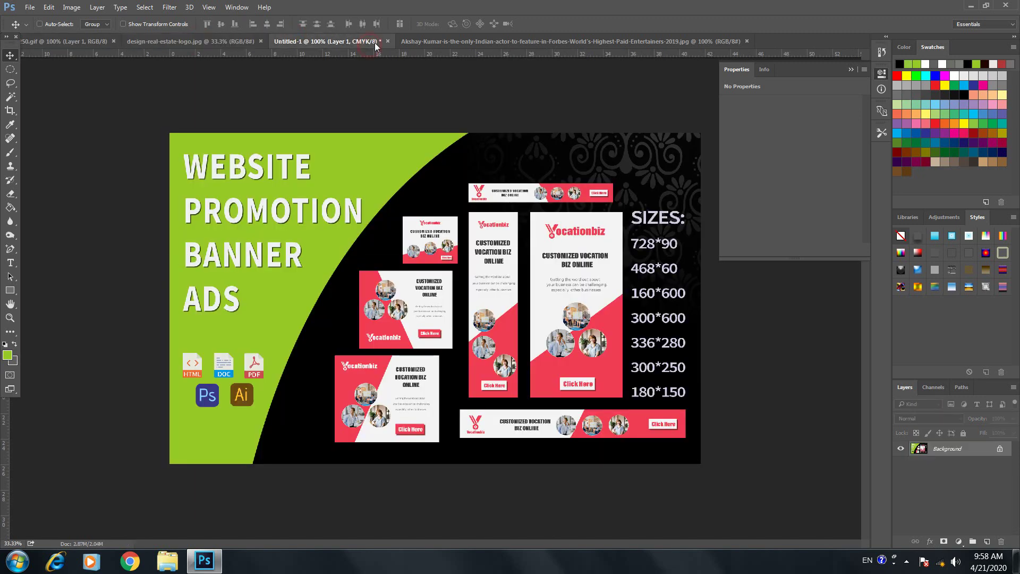
Close the portrait photo document and delete the portrait layer and the green Rectangle 1 layer from the card
left_click(748, 41)
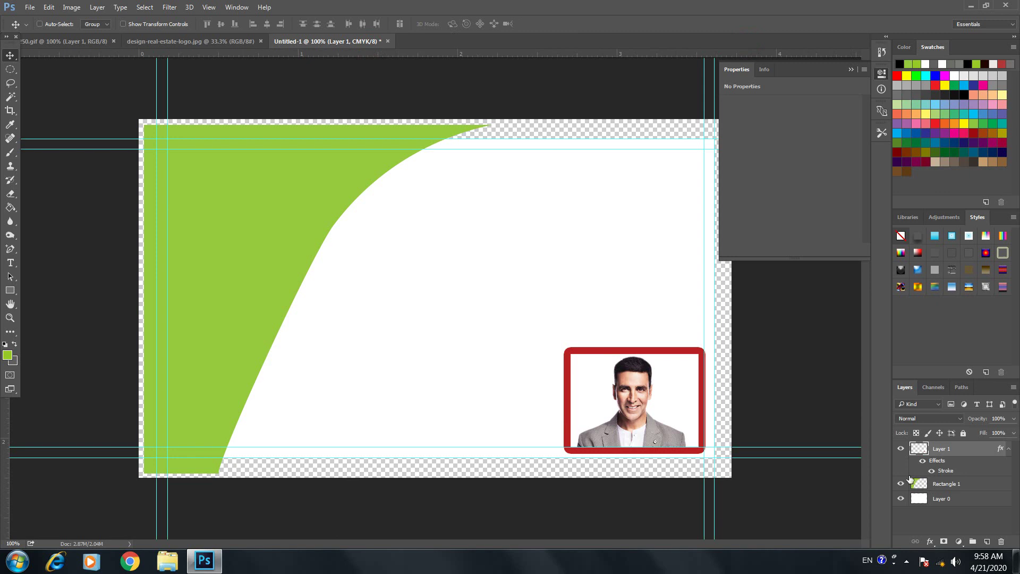
key("Delete")
key("Delete")
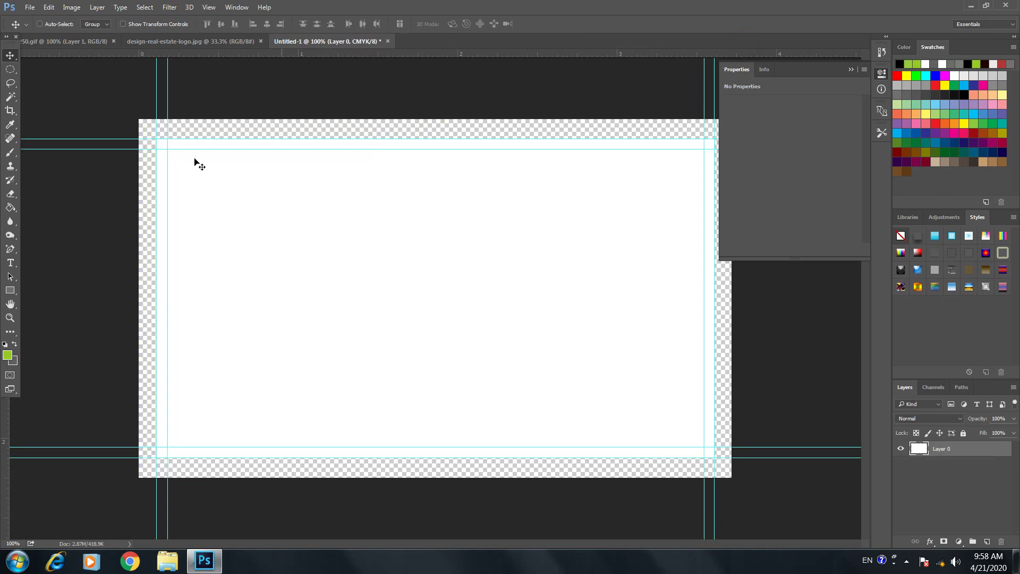
Draw a green rectangle about 1199 by 403 px across the upper half of the card, extending past its edges
left_click_drag(9, 290, 10, 290)
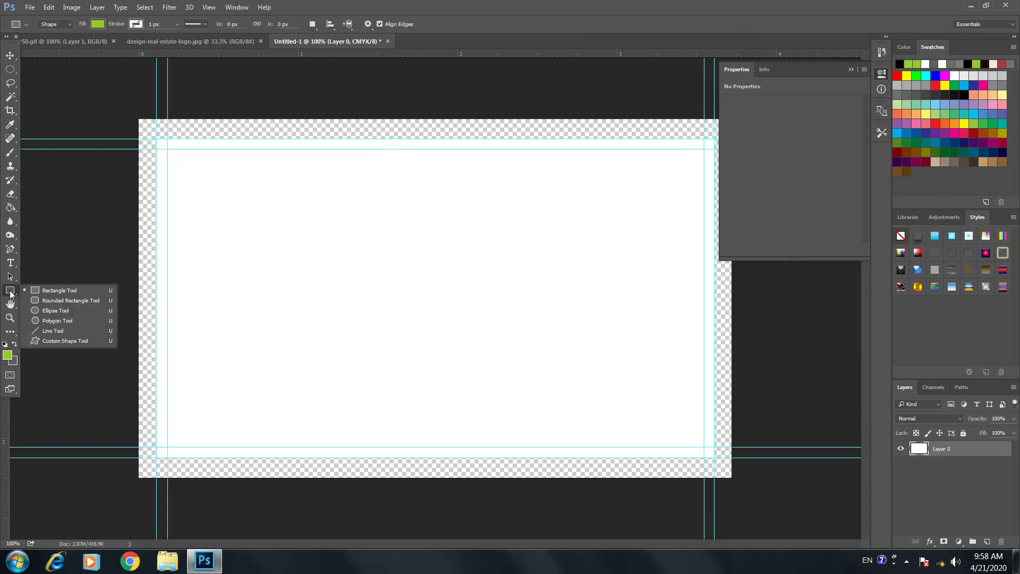
left_click(52, 291)
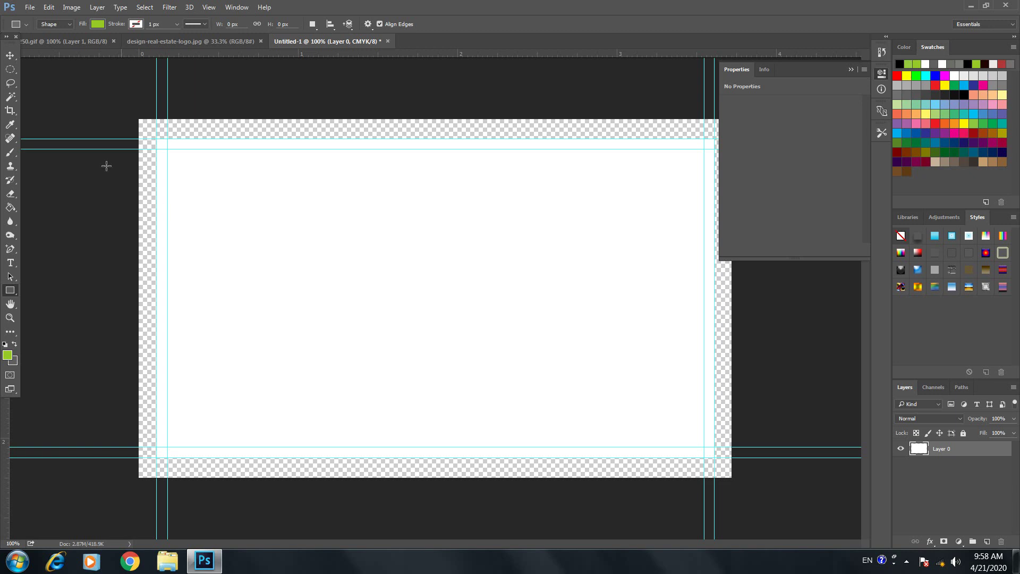
left_click(7, 354)
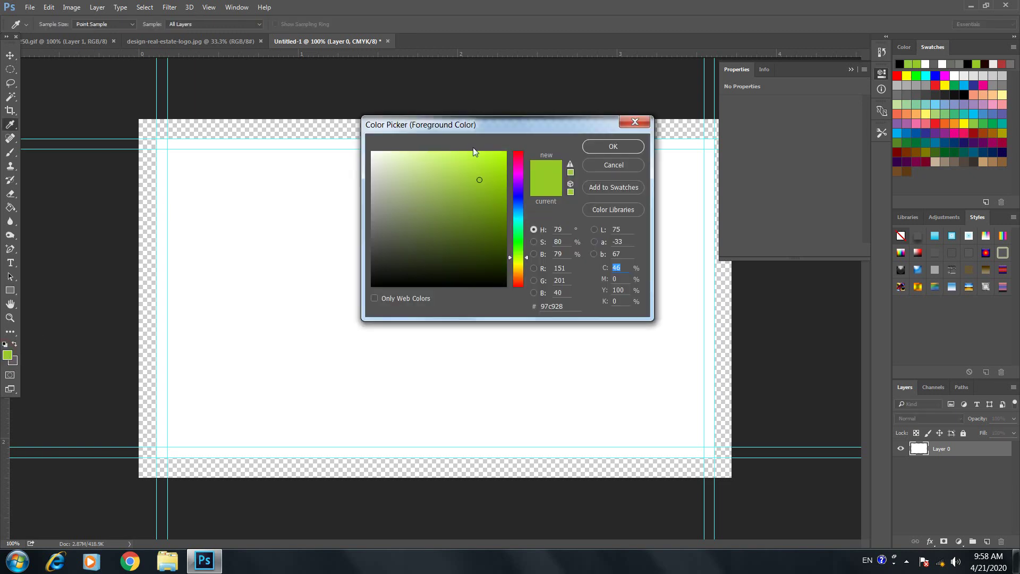
key("Return")
left_click_drag(105, 85, 741, 298)
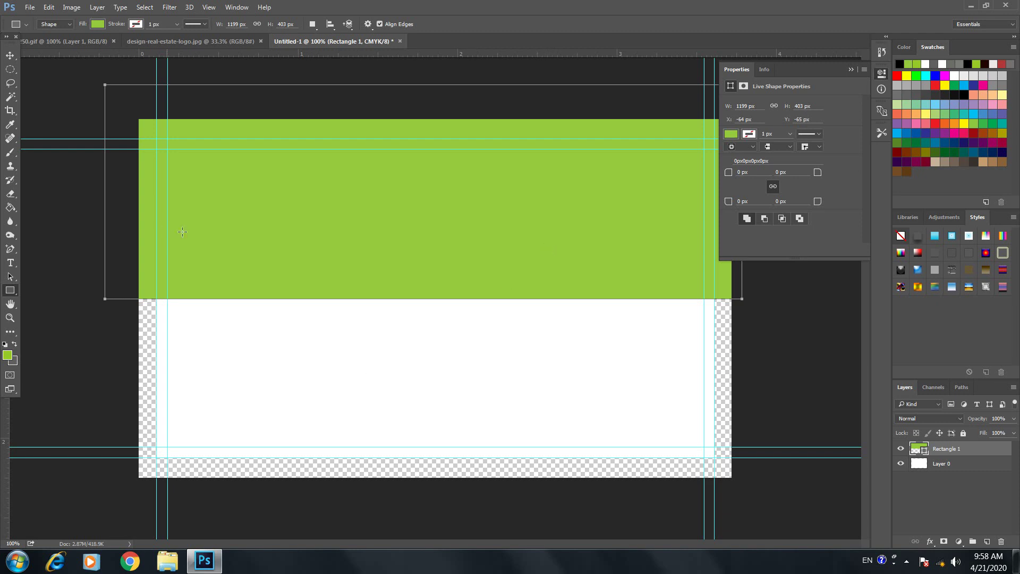
Fill the new rectangle with the dark gray background color
right_click(159, 254)
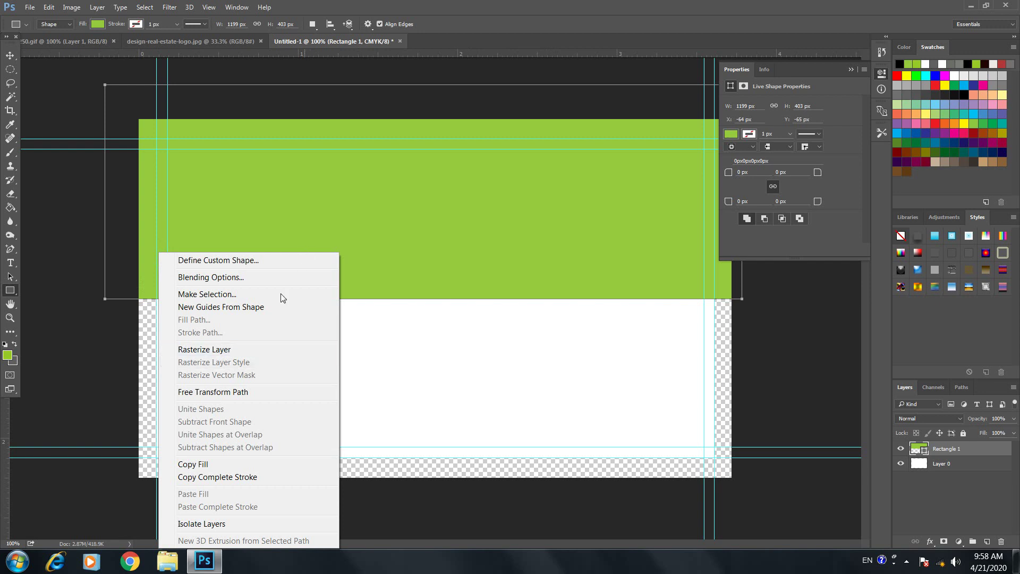
left_click(354, 203)
key("ctrl+BackSpace")
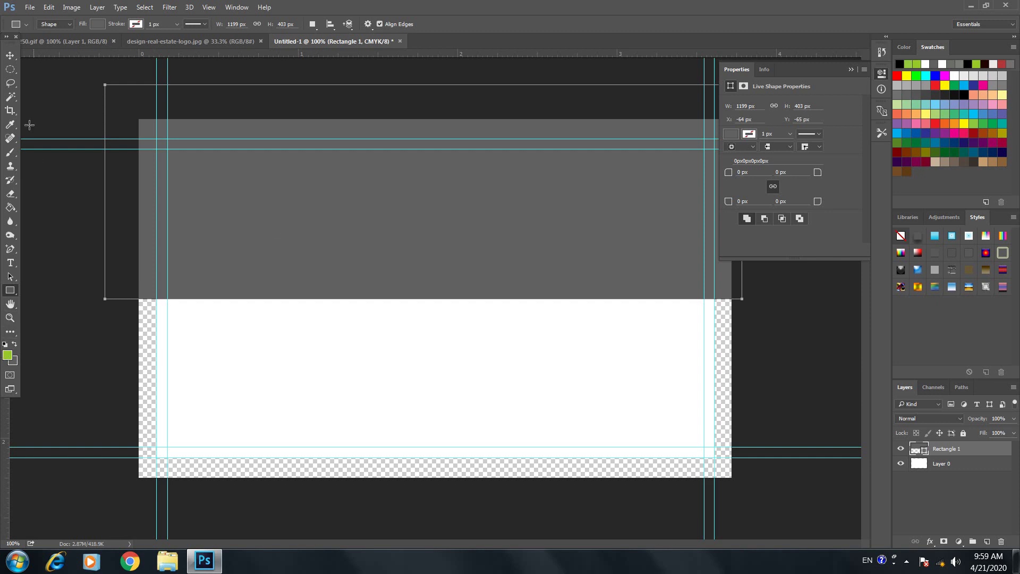
Rotate the gray rectangle to cover the card's upper-left corner diagonally, and place a copy of it over the lower-right corner
left_click(11, 57)
left_click_drag(198, 170, 194, 215)
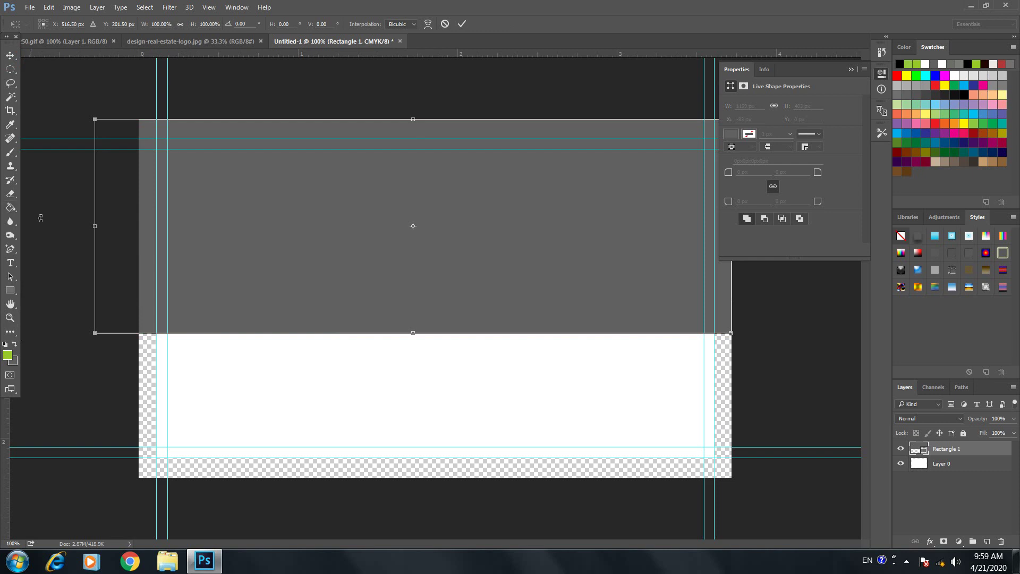
left_click_drag(41, 232, 93, 407)
left_click_drag(260, 321, 144, 249)
left_click_drag(72, 431, 96, 426)
double_click(130, 234)
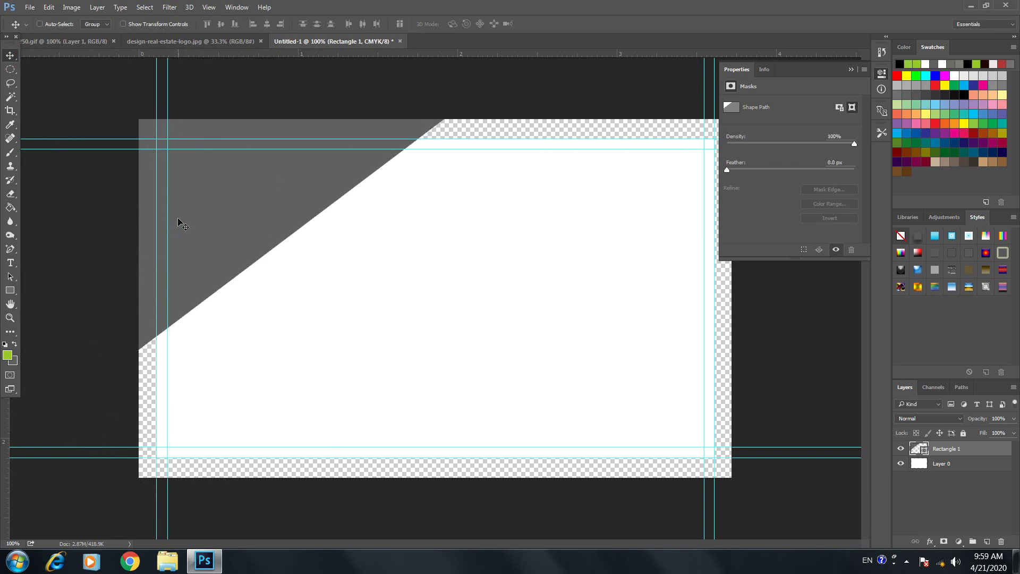
left_click_drag(245, 199, 654, 464)
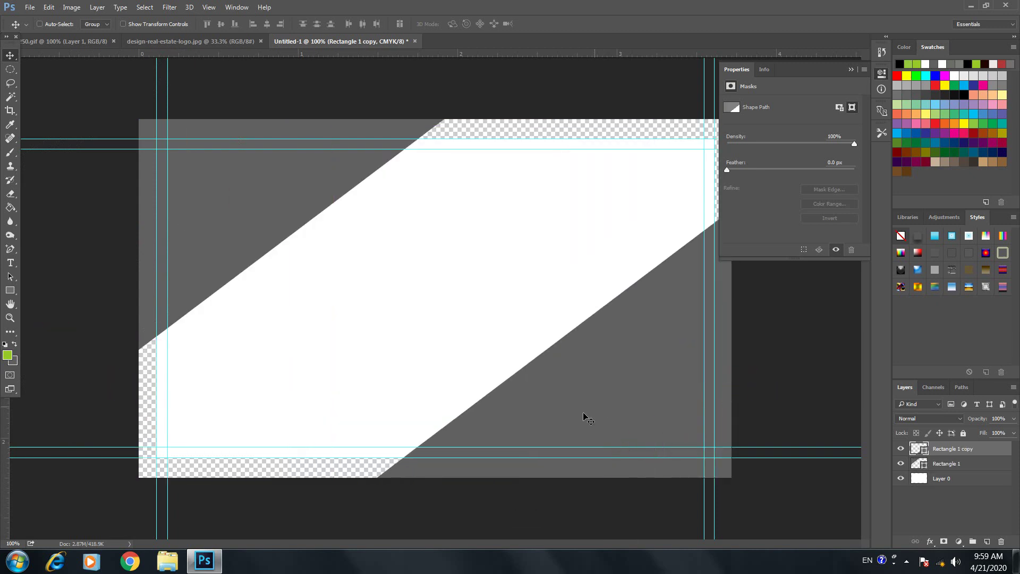
Shift the upper-left gray shape and the lower-right gray shape slightly down and to the right
right_click(188, 207)
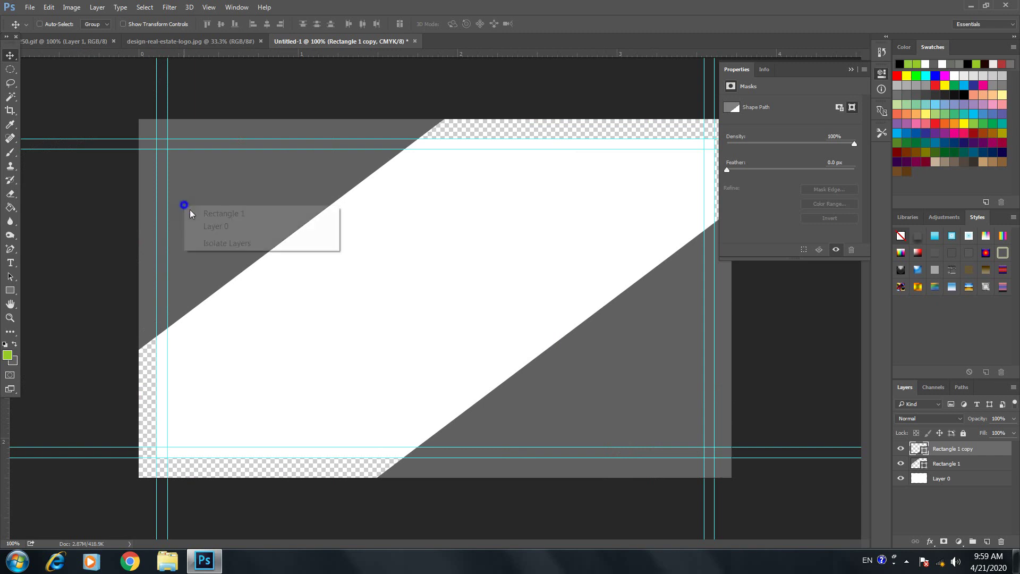
left_click(190, 213)
left_click_drag(191, 214, 212, 224)
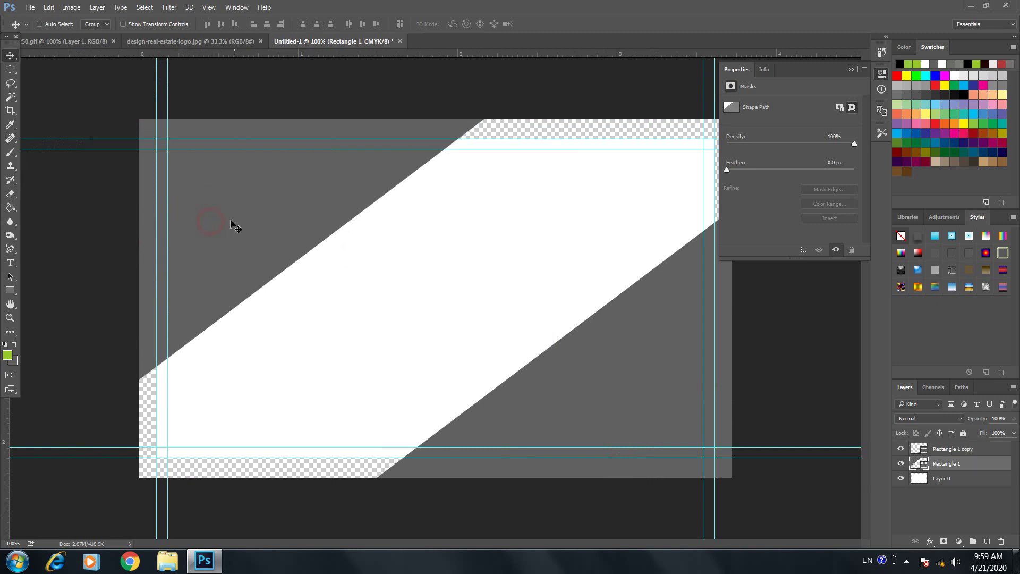
right_click(584, 393)
left_click(597, 401)
mouse_move(598, 401)
left_mouse_down()
mouse_move(633, 425)
mouse_move(614, 412)
left_mouse_up()
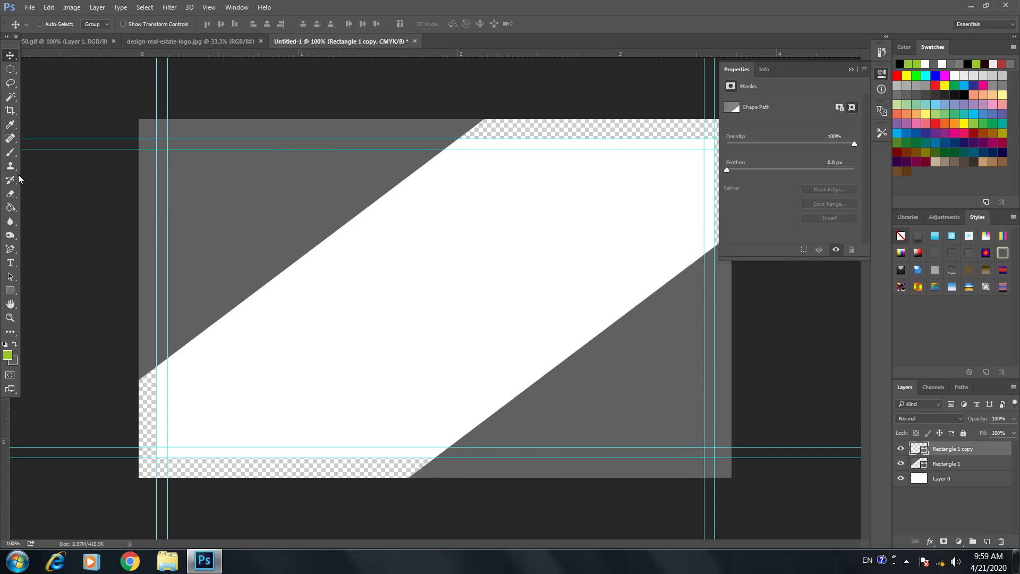
Add the text ONLINE HELPER in a text box about 680 by 144 px over the upper-left gray shape
left_click(10, 263)
left_click_drag(185, 172, 546, 242)
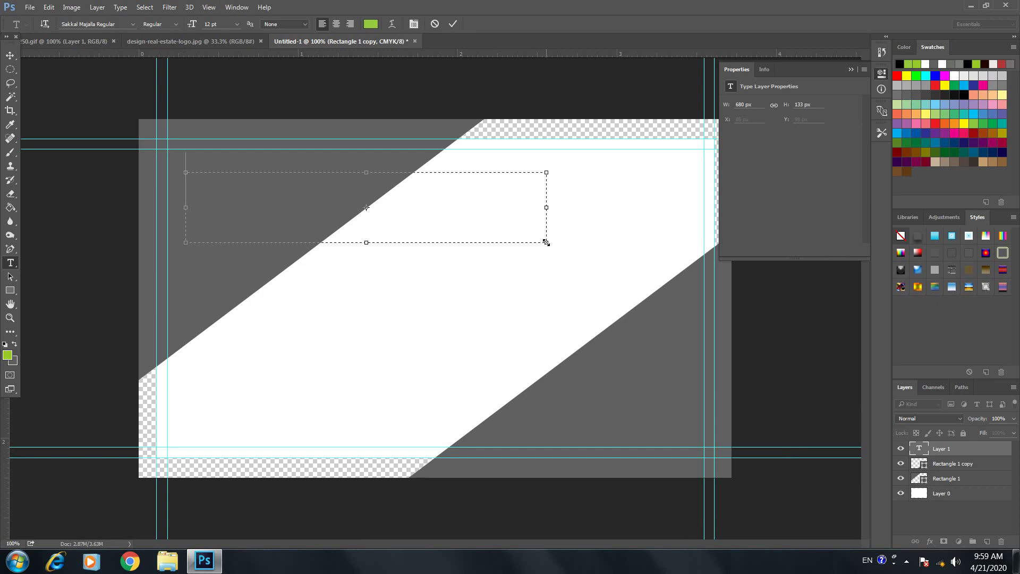
type("ONLINE")
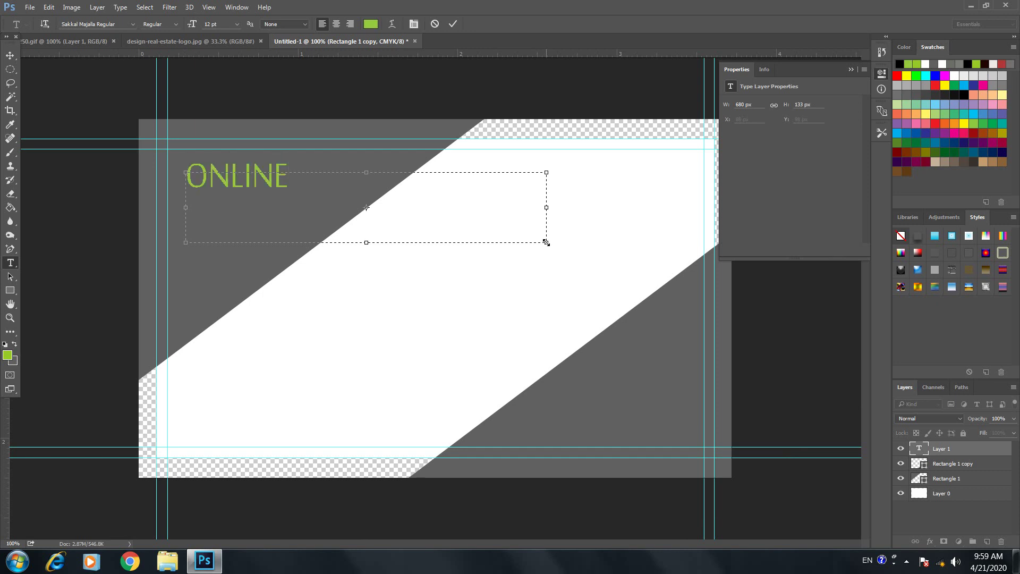
type(" HELPER")
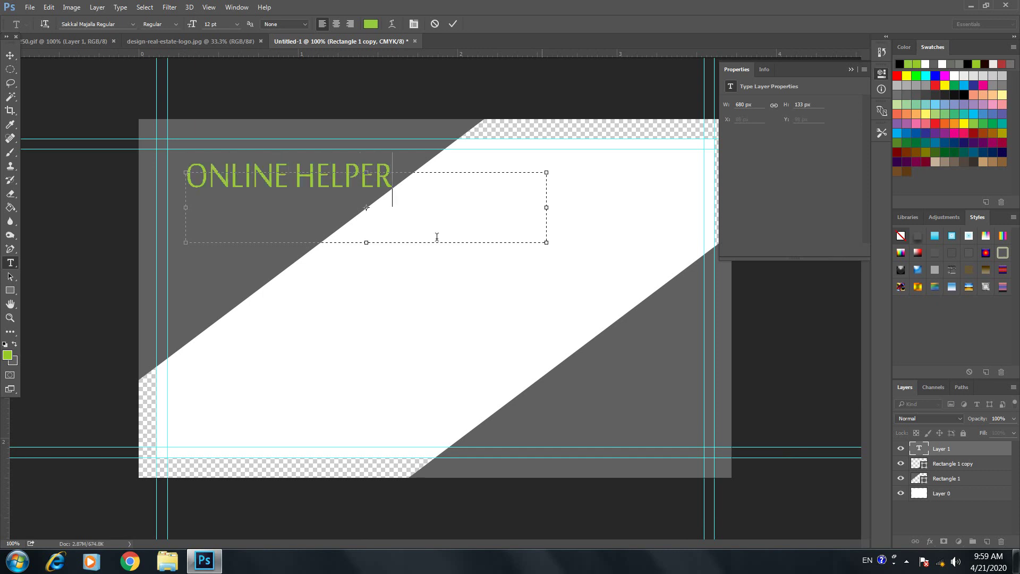
left_click_drag(185, 172, 178, 164)
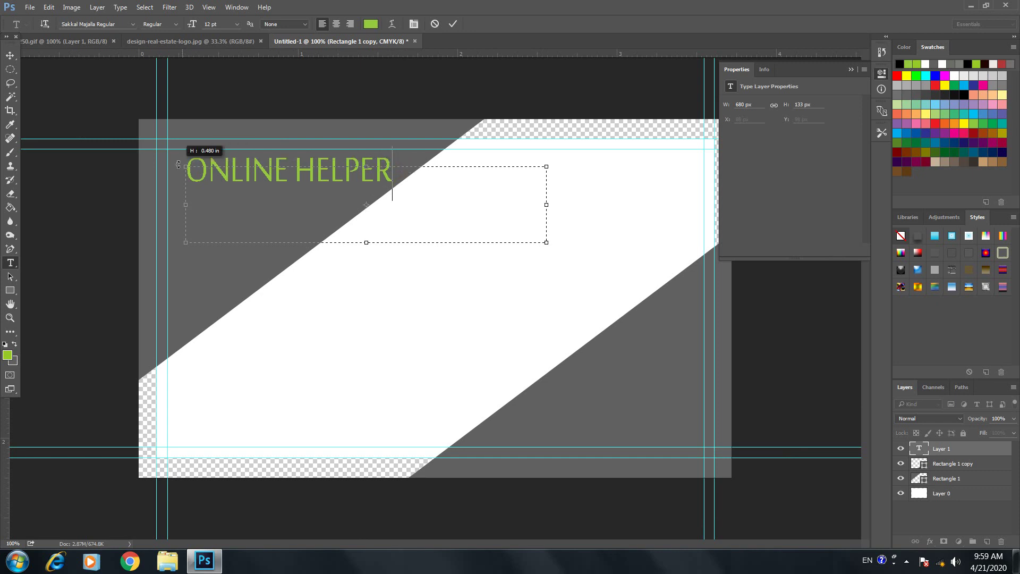
Recolor the ONLINE HELPER text to near-white fcfcfc and move it into the card's upper-left corner
key("ctrl+a")
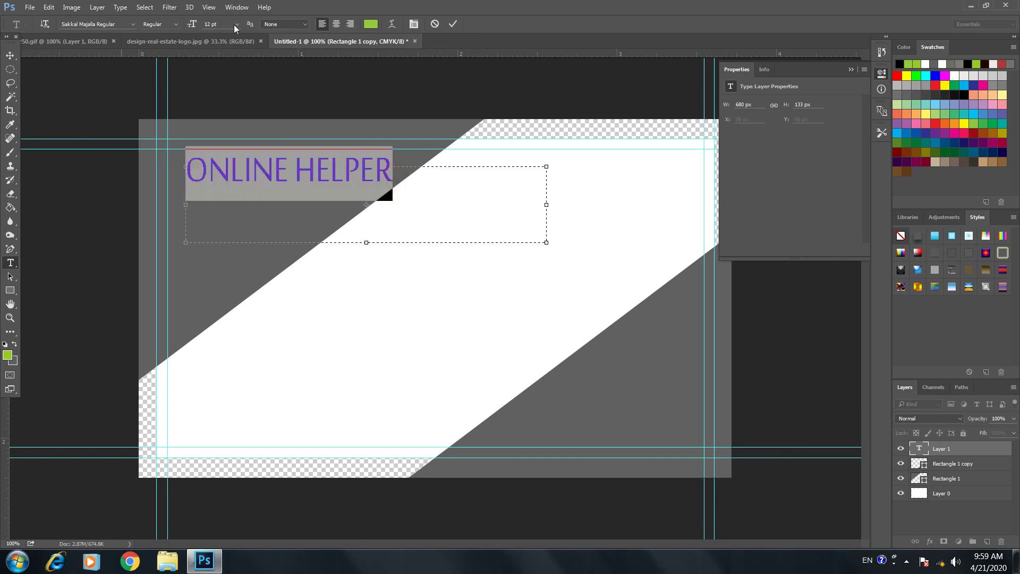
left_click(370, 24)
left_click_drag(419, 181, 371, 152)
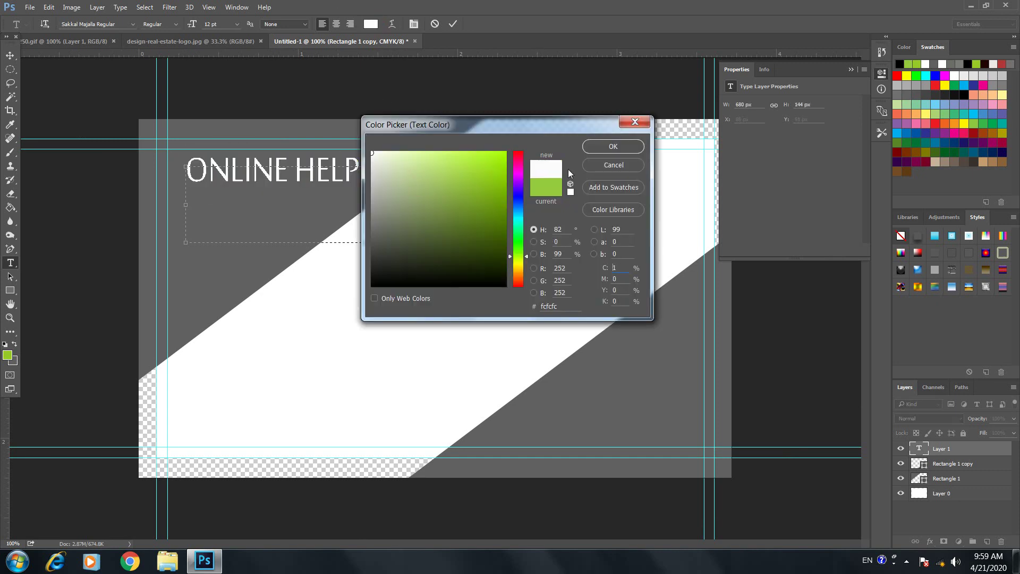
left_click(594, 146)
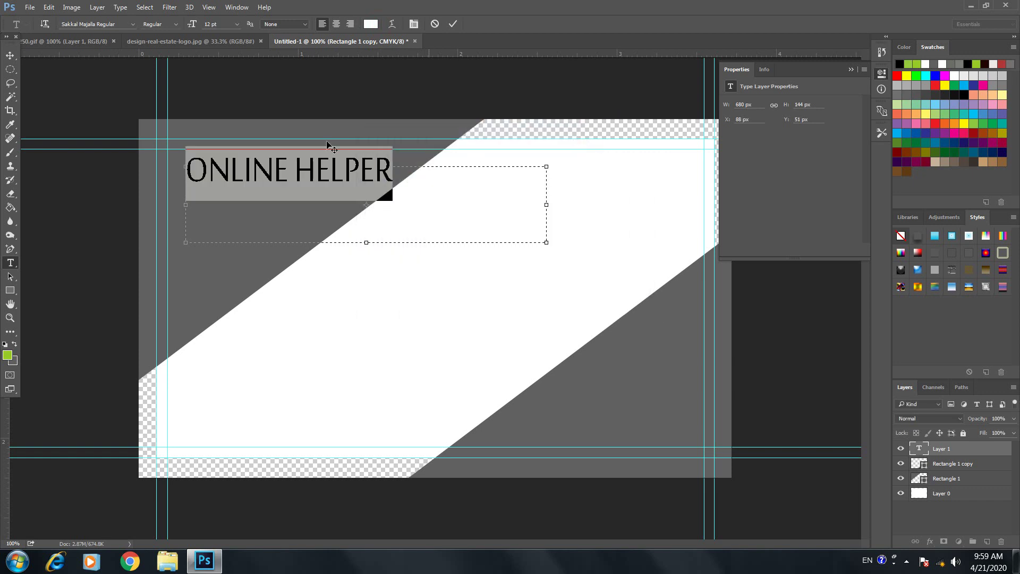
left_click(10, 54)
left_click_drag(222, 195, 192, 190)
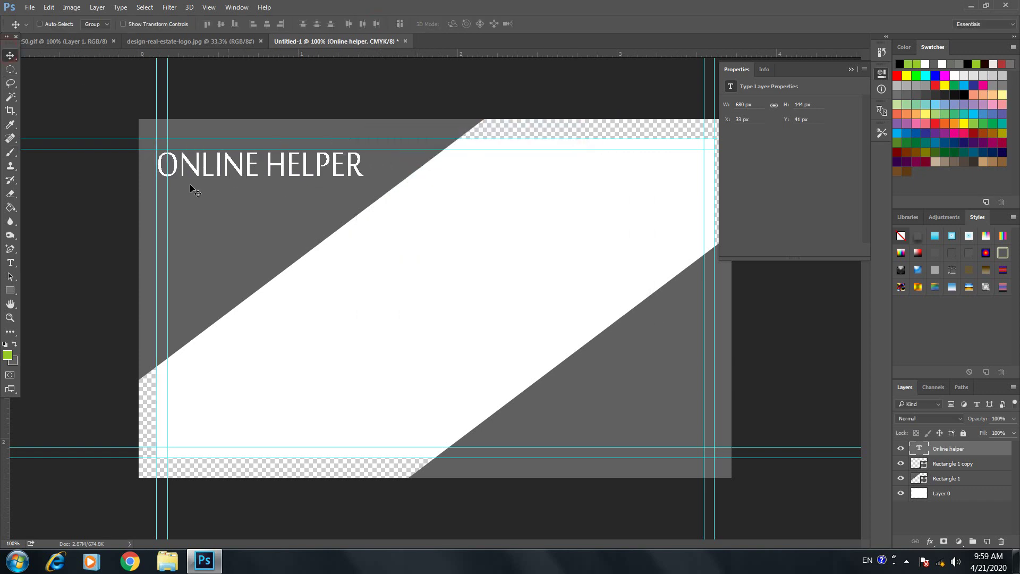
Add the text FREE HELP in a box about 333 by 84 px and place it below ONLINE HELPER, with their right ends aligned
left_click(10, 263)
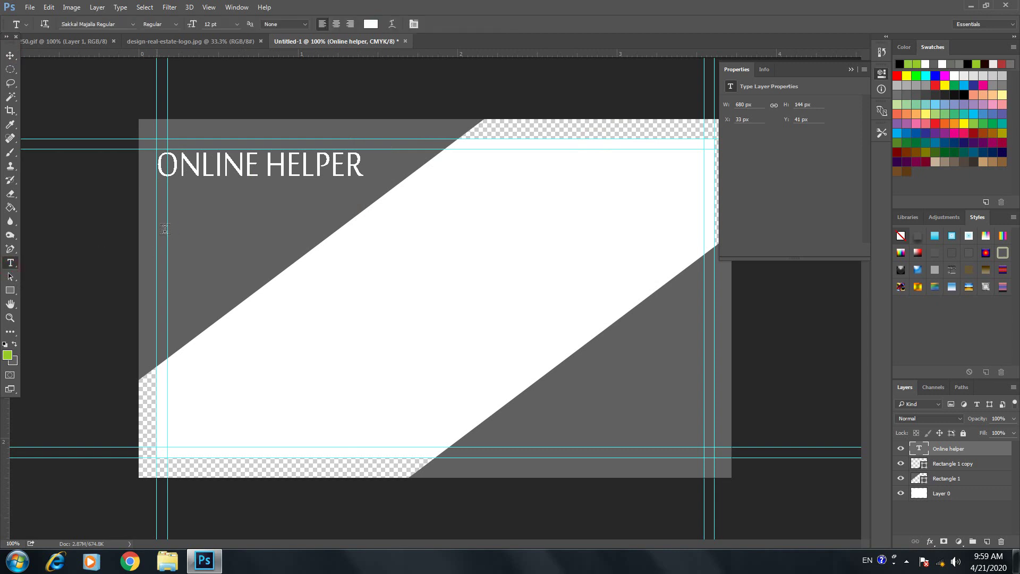
left_click_drag(172, 228, 348, 272)
type("F")
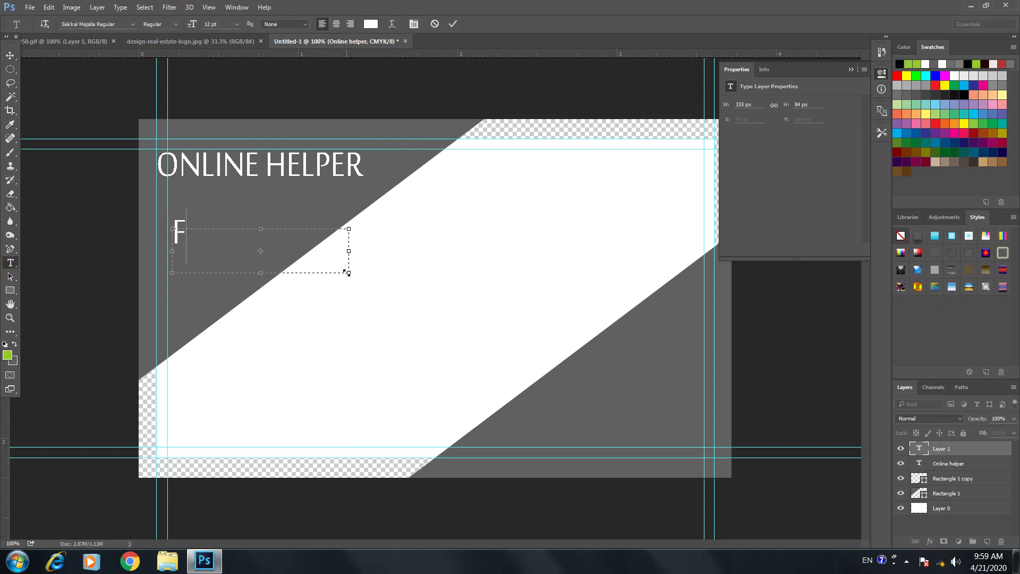
type("REE HELP")
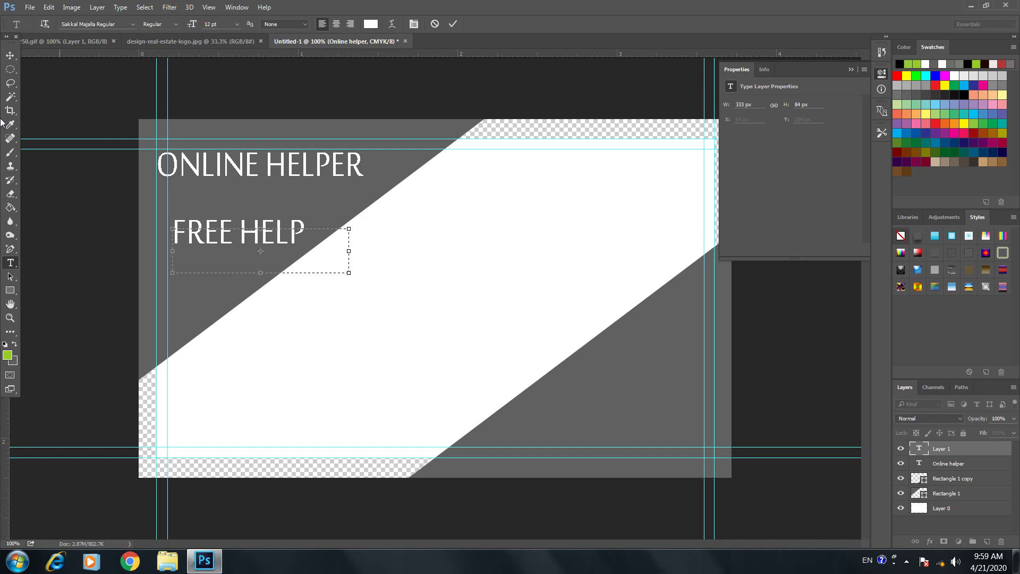
left_click(10, 55)
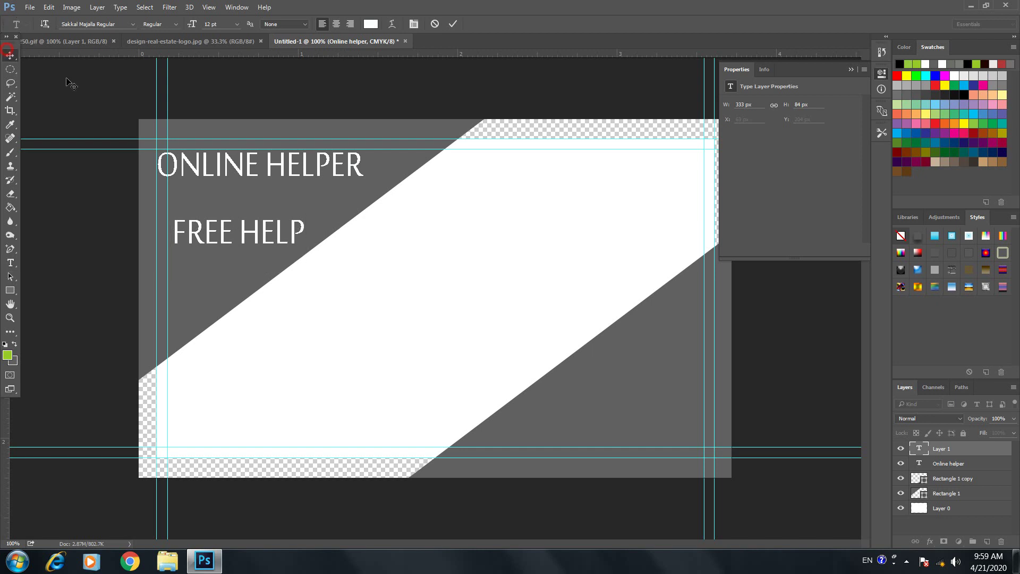
left_click_drag(241, 229, 299, 200)
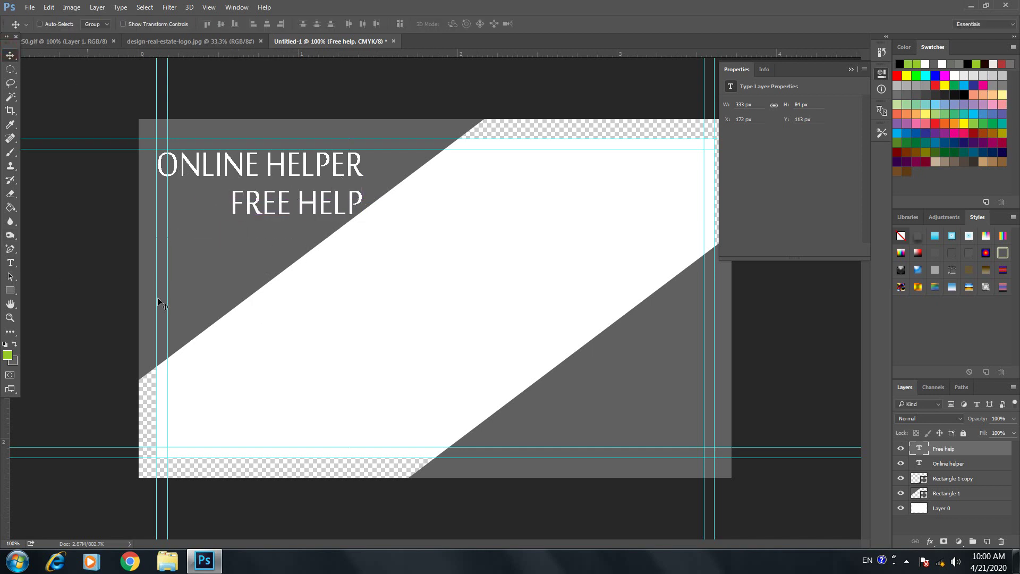
Draw a green rectangle about 533 by 71 px, rasterize it, and place it near the card's lower-left margin corner
left_click(10, 290)
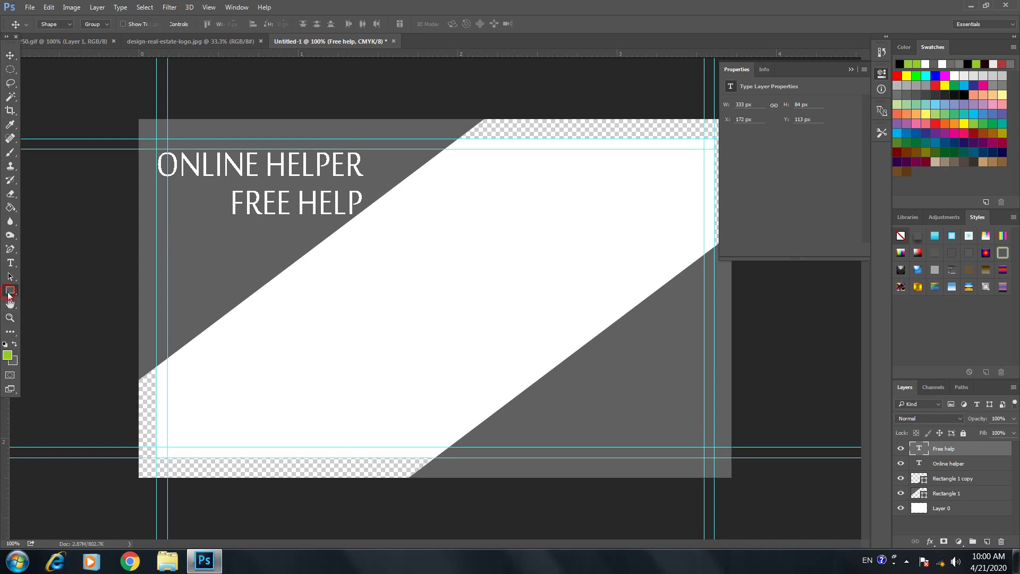
left_click(48, 293)
left_click_drag(233, 389, 517, 427)
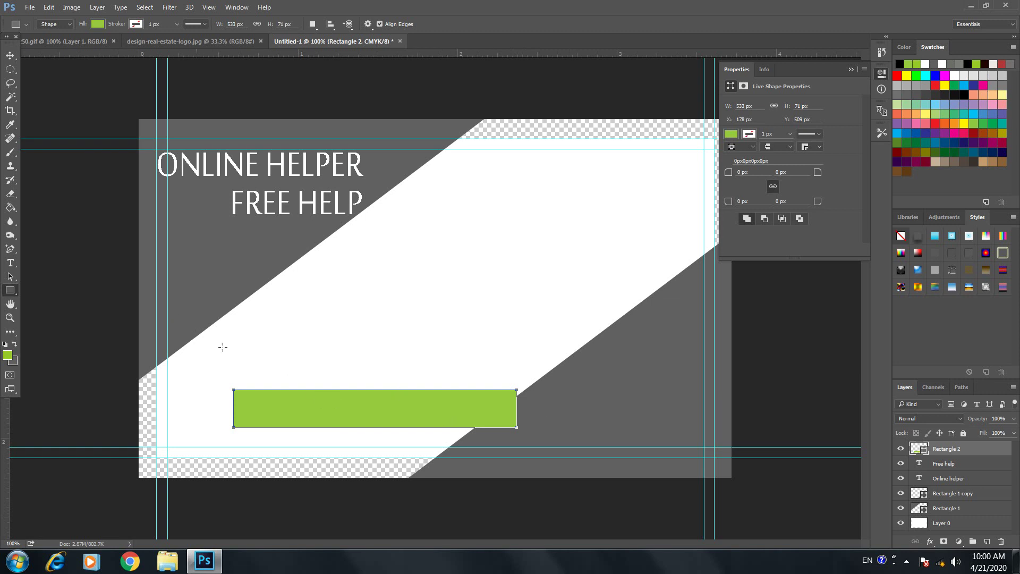
right_click(313, 411)
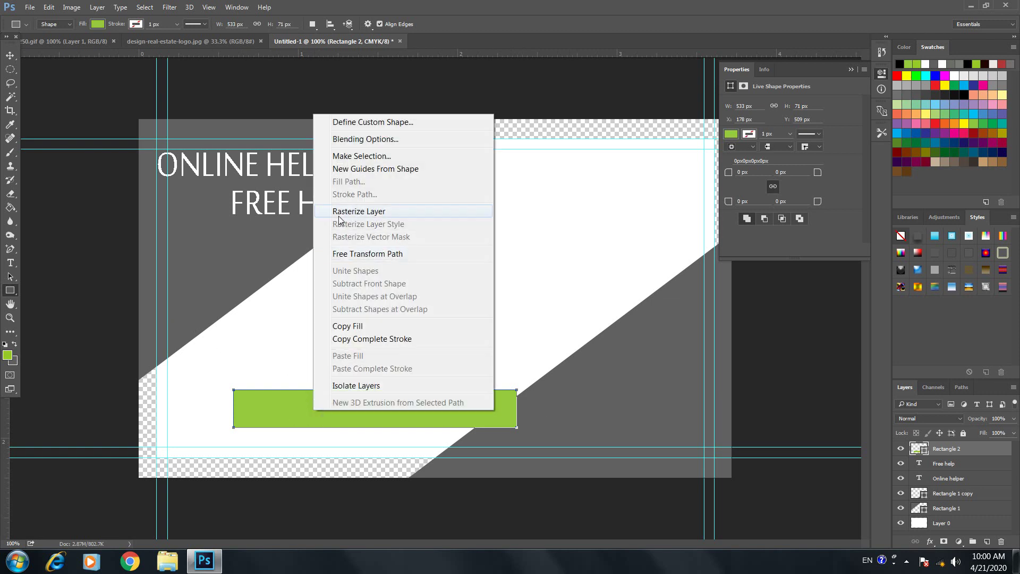
left_click(339, 211)
key("v")
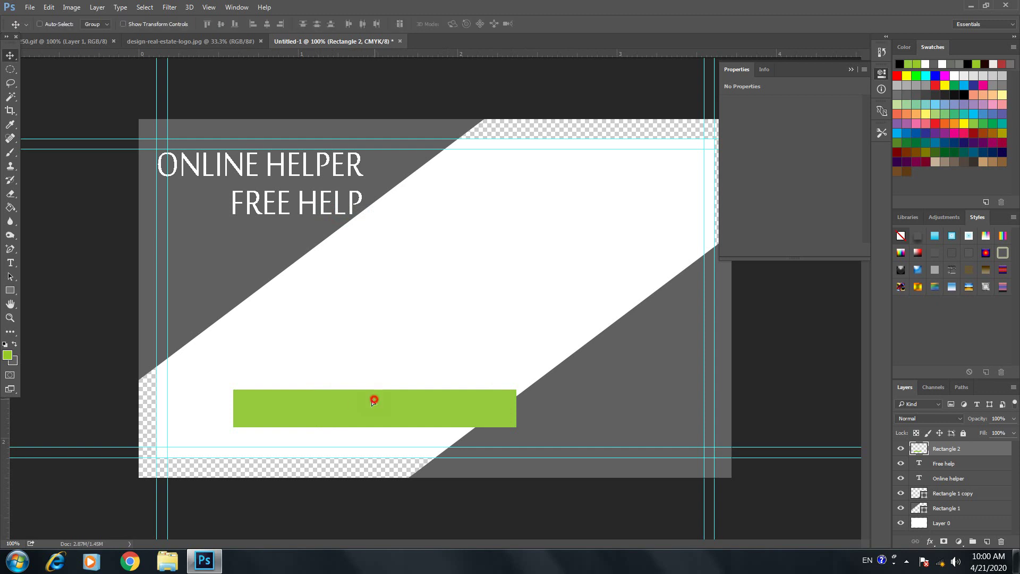
left_click_drag(376, 400, 313, 407)
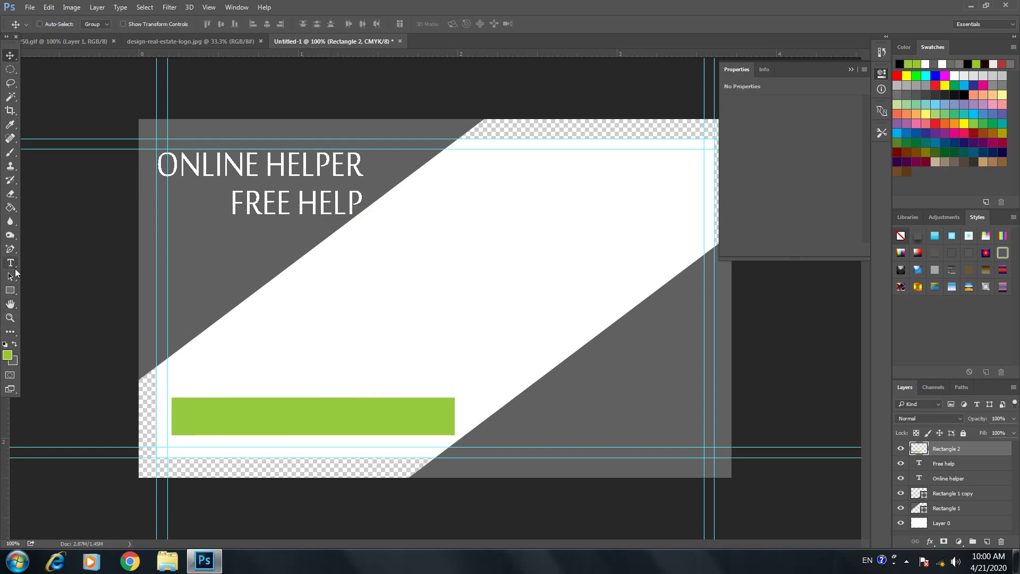
Draw a telephone custom shape about 95 by 52 px at the left end of the green bar
left_click(16, 295)
left_click(69, 337)
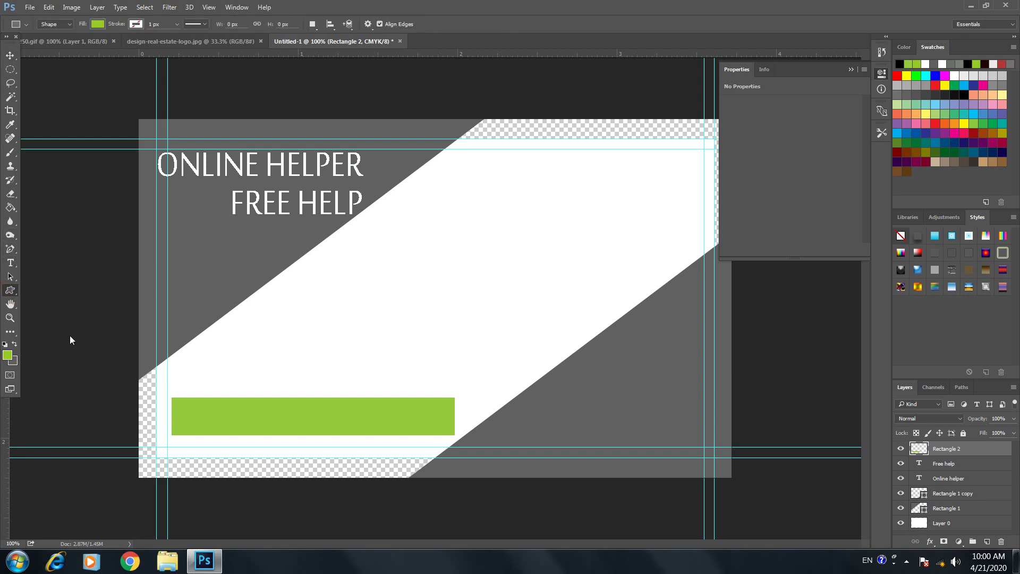
left_click(406, 25)
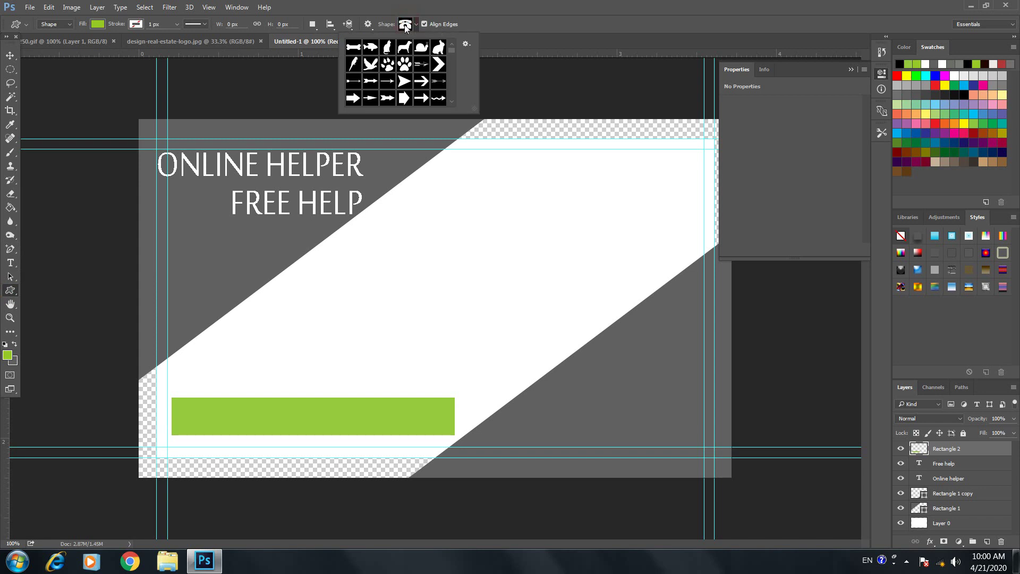
left_click_drag(179, 402, 226, 427)
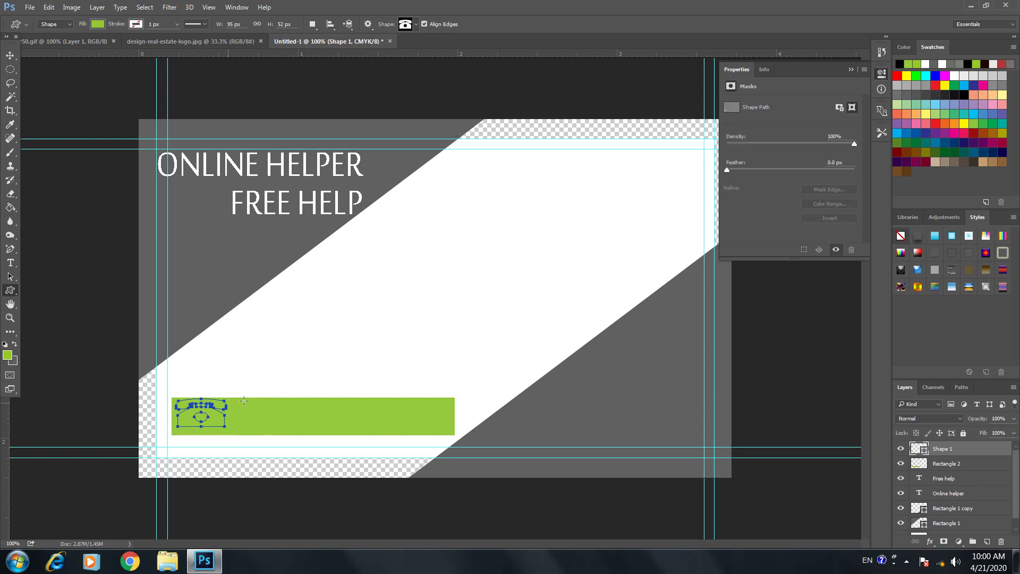
Change the telephone shape's fill color to off-white f1f1f1
double_click(928, 450)
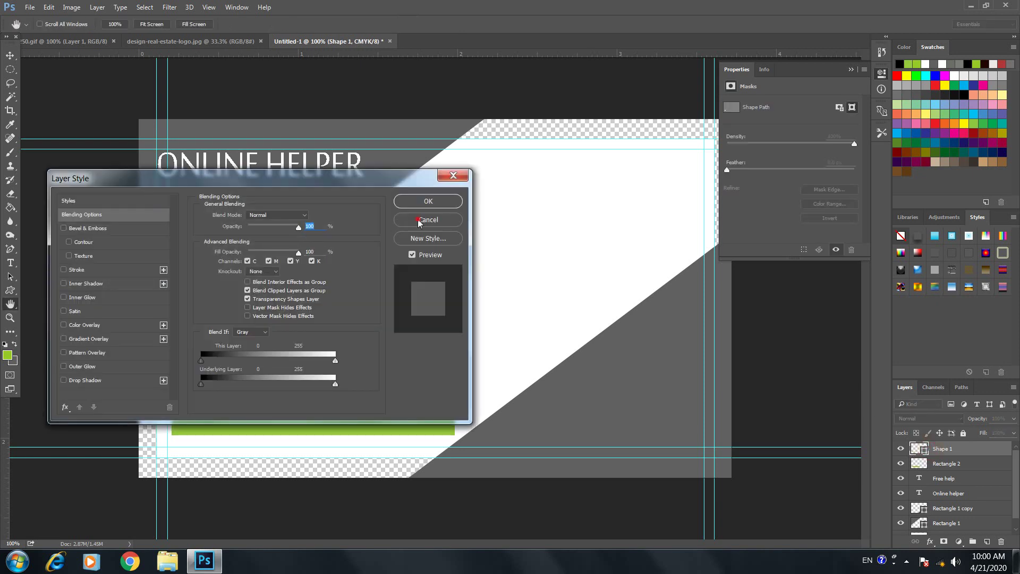
left_click(420, 219)
double_click(919, 448)
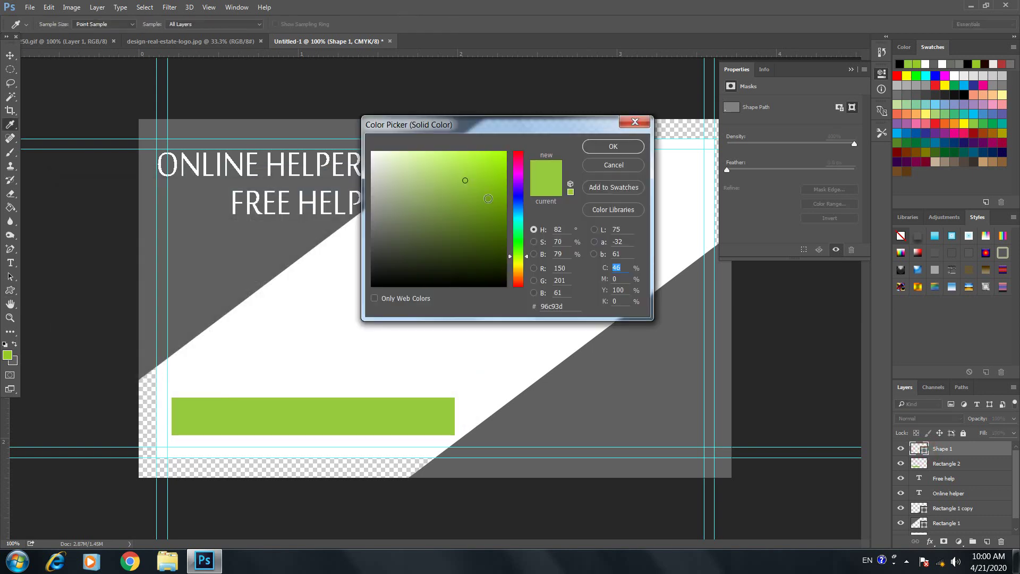
left_click_drag(464, 180, 372, 158)
left_click(593, 149)
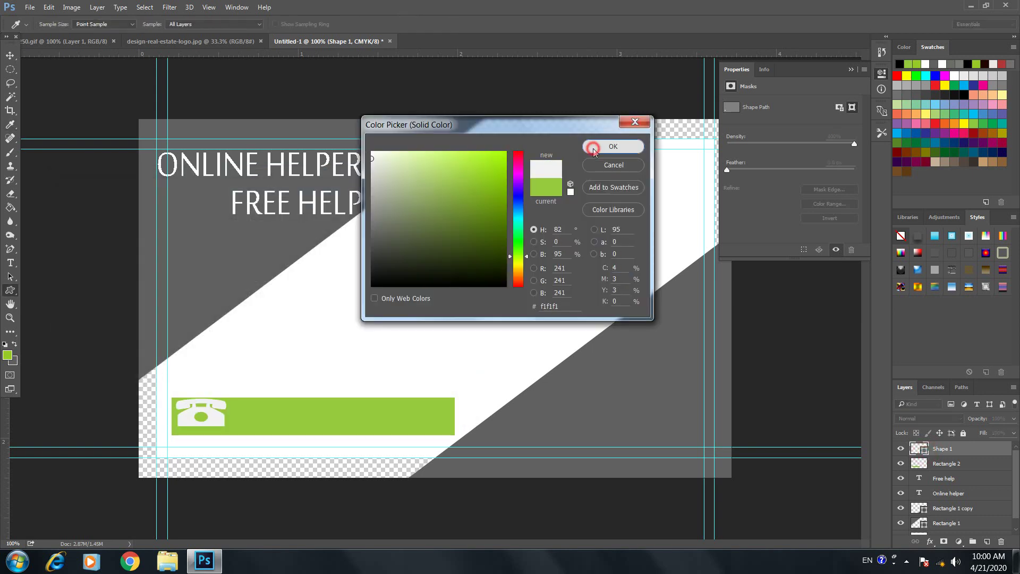
Rasterize the telephone shape's layer and nudge the icon to center it vertically in the green bar
right_click(195, 418)
right_click(926, 448)
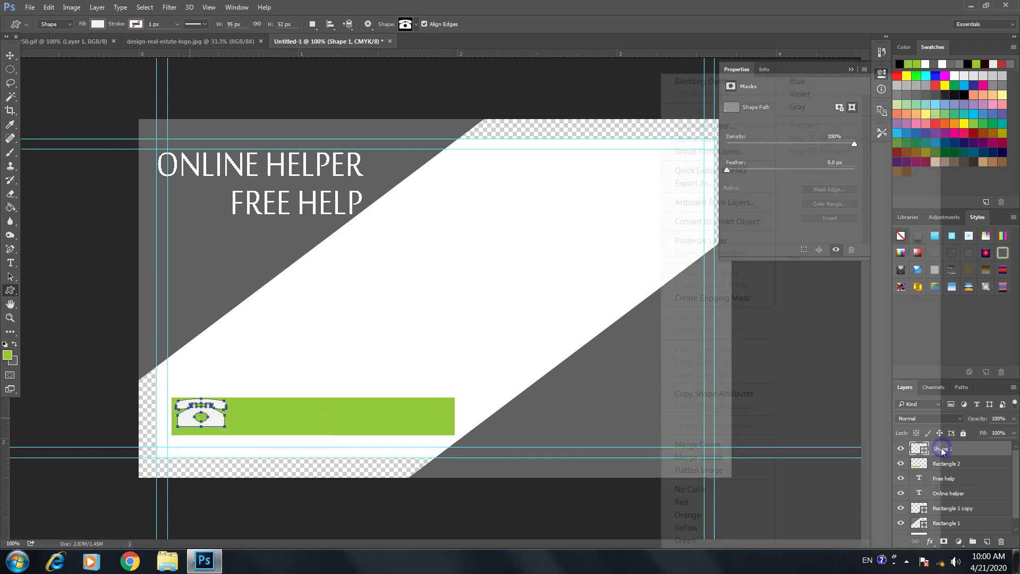
left_click(702, 239)
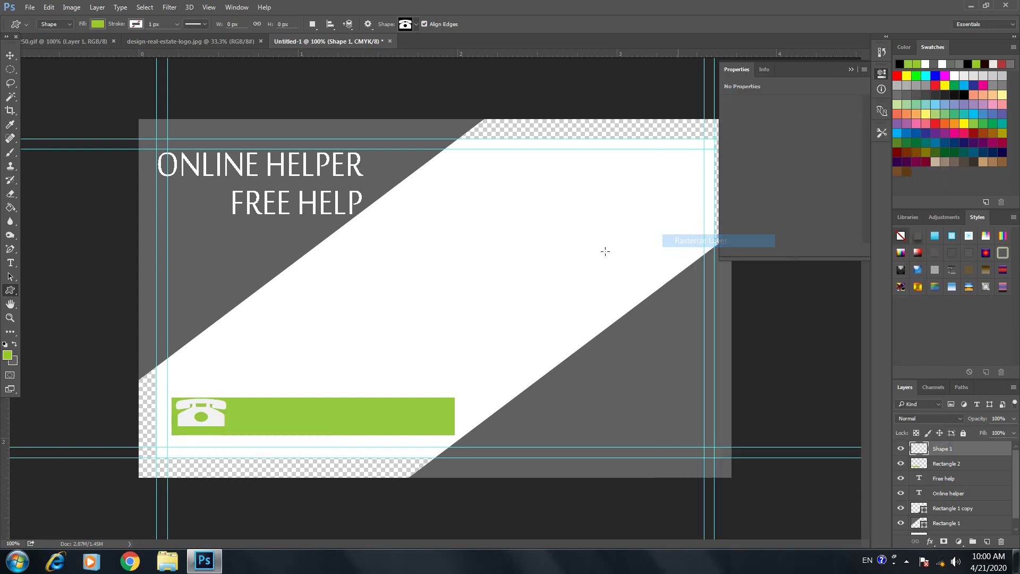
key("v")
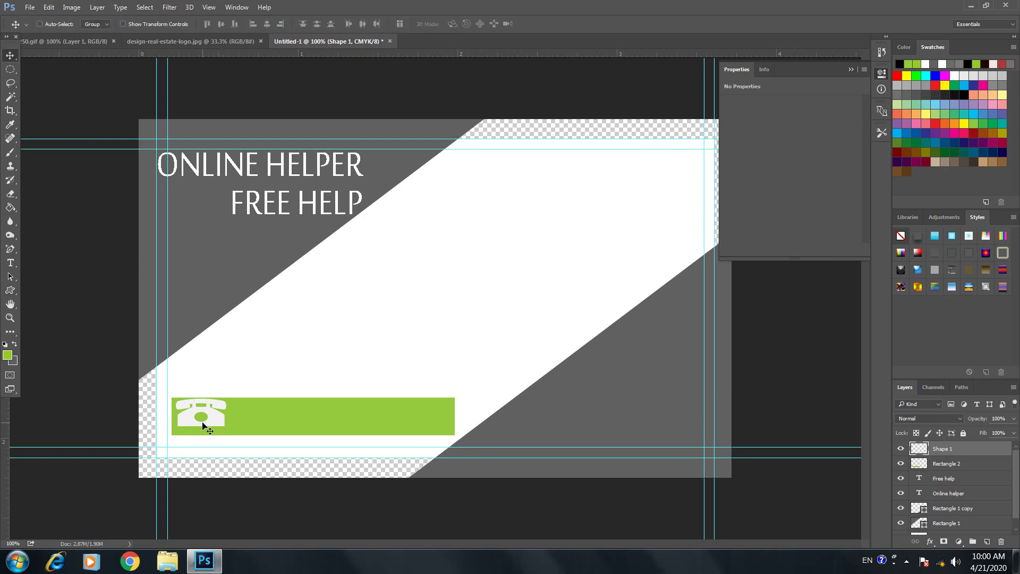
left_click_drag(201, 423, 465, 428)
Enter the contact phone number in a text box about 408 by 41 px beside the telephone icon on the green bar
key("t")
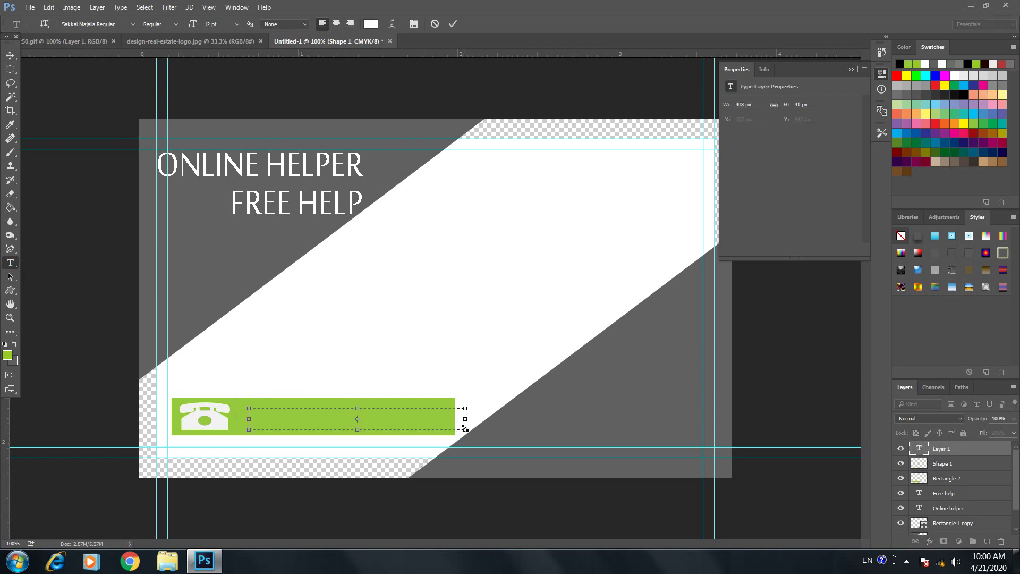
type("03022")
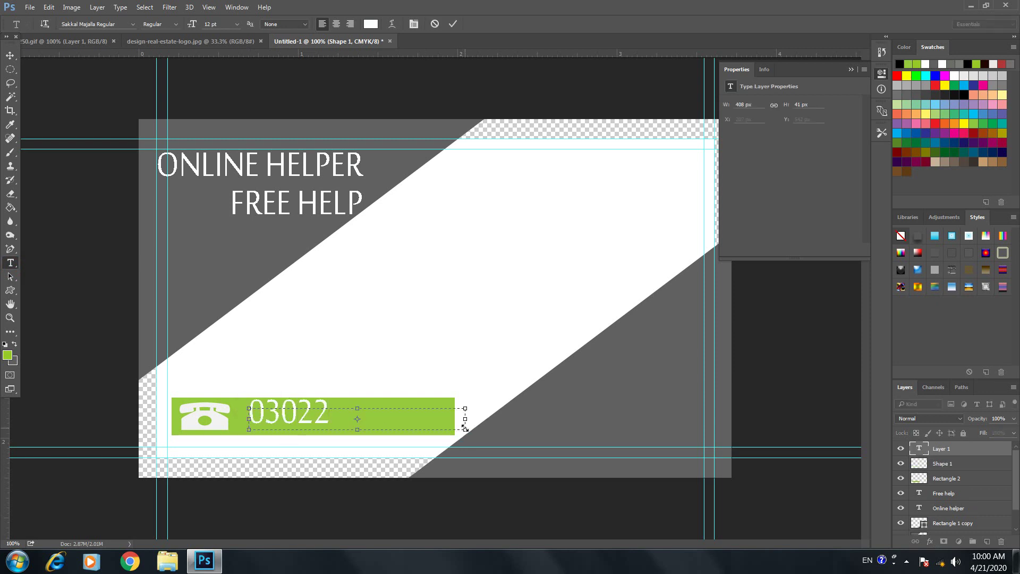
key("BackSpace")
type("-12345678")
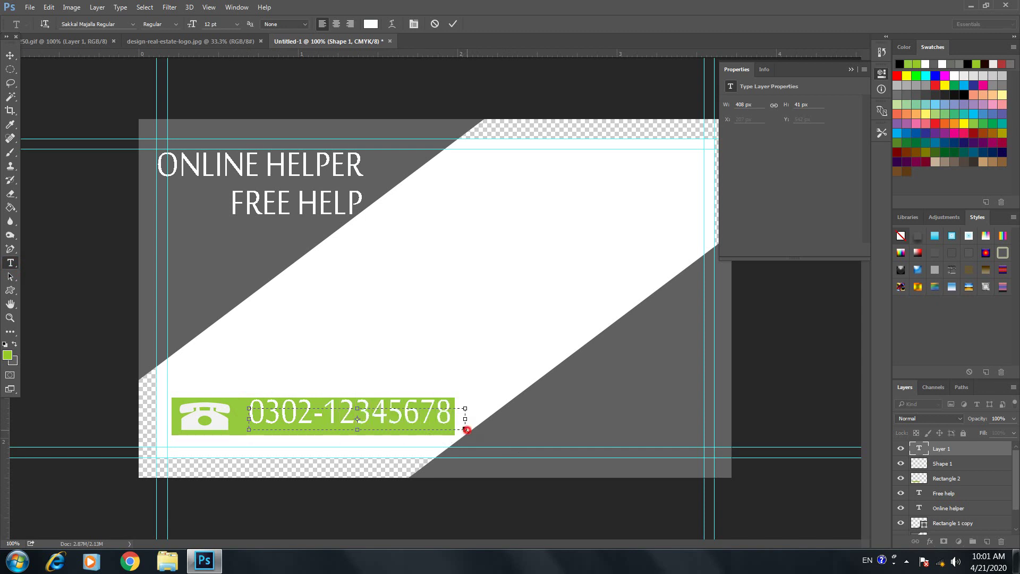
left_click_drag(467, 430, 446, 427)
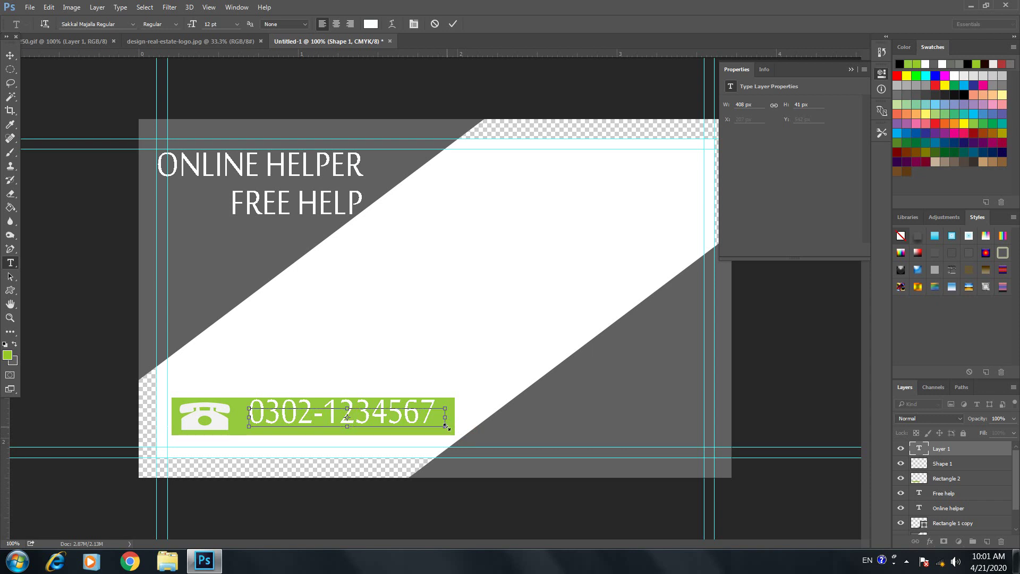
key("ctrl+z")
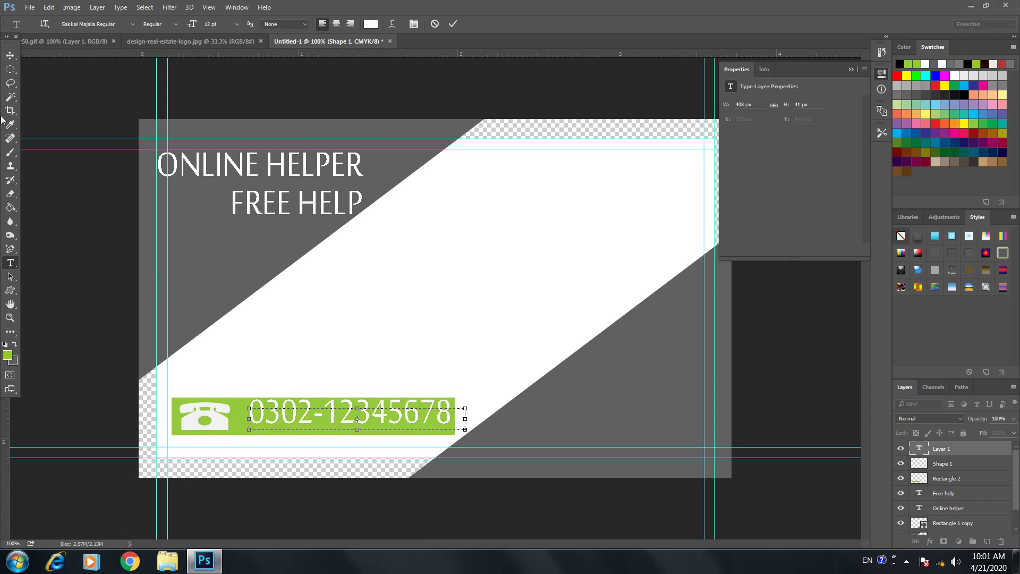
left_click(10, 59)
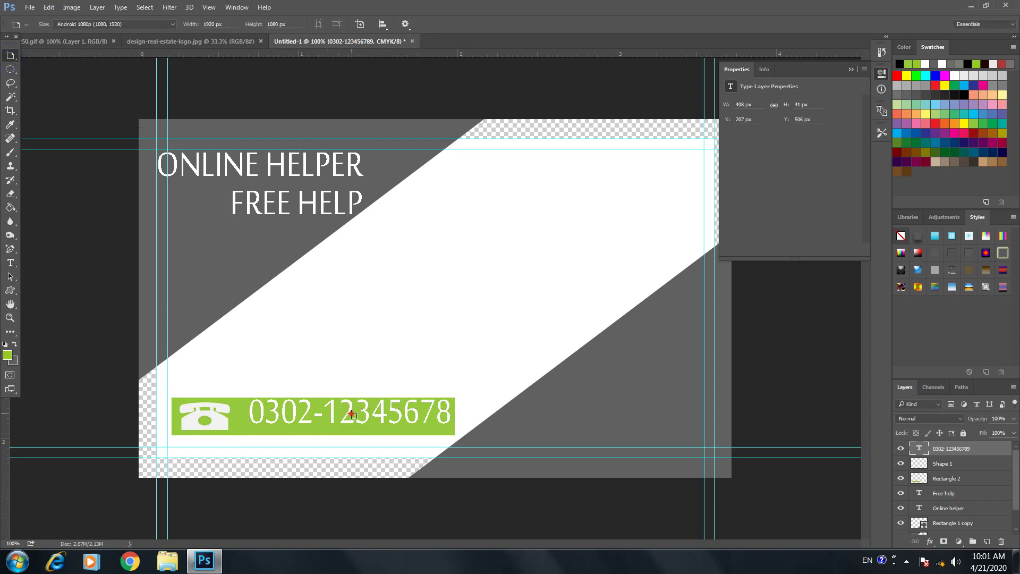
left_click_drag(351, 414, 356, 415)
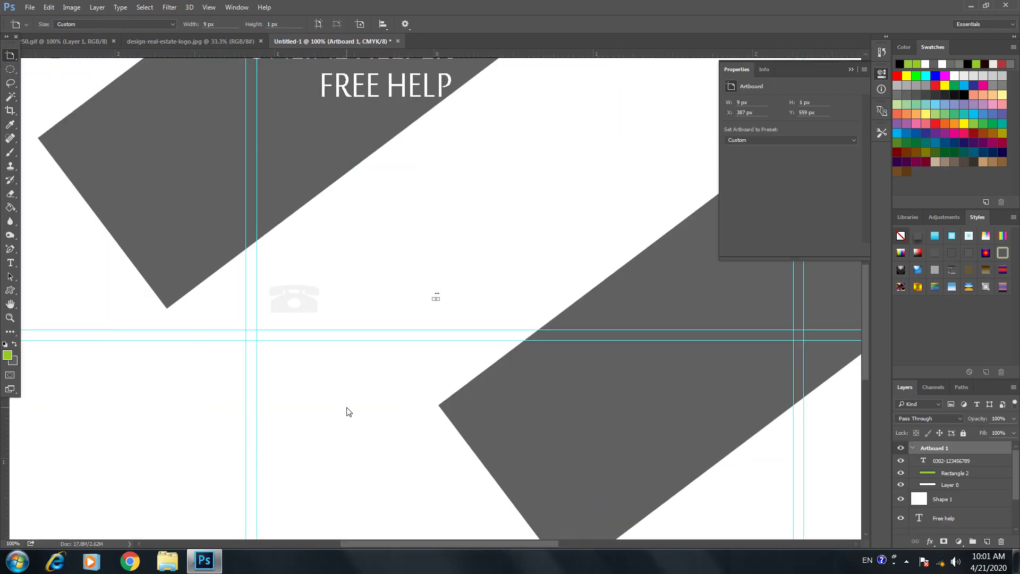
key("ctrl+z")
Move the phone number text to about X 192 px, Y 516 px so it sits centered in the green bar
key("v")
left_click_drag(380, 418, 372, 421)
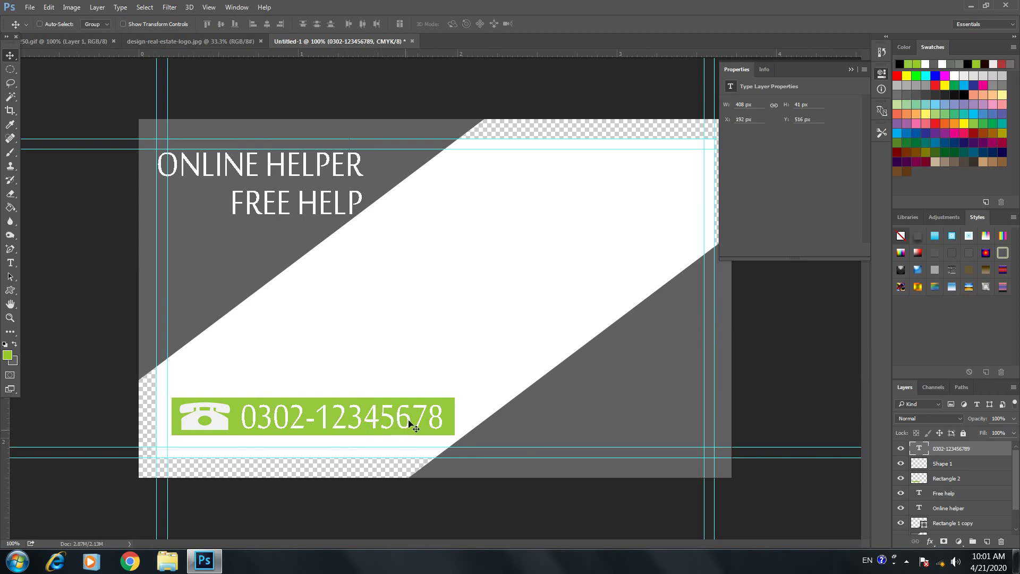
left_click(10, 291)
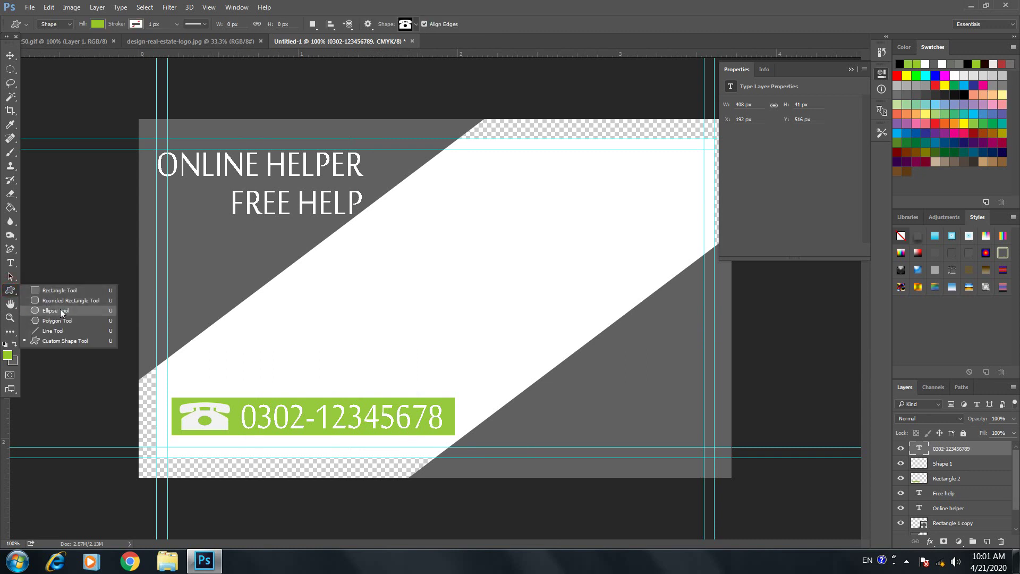
left_click(60, 311)
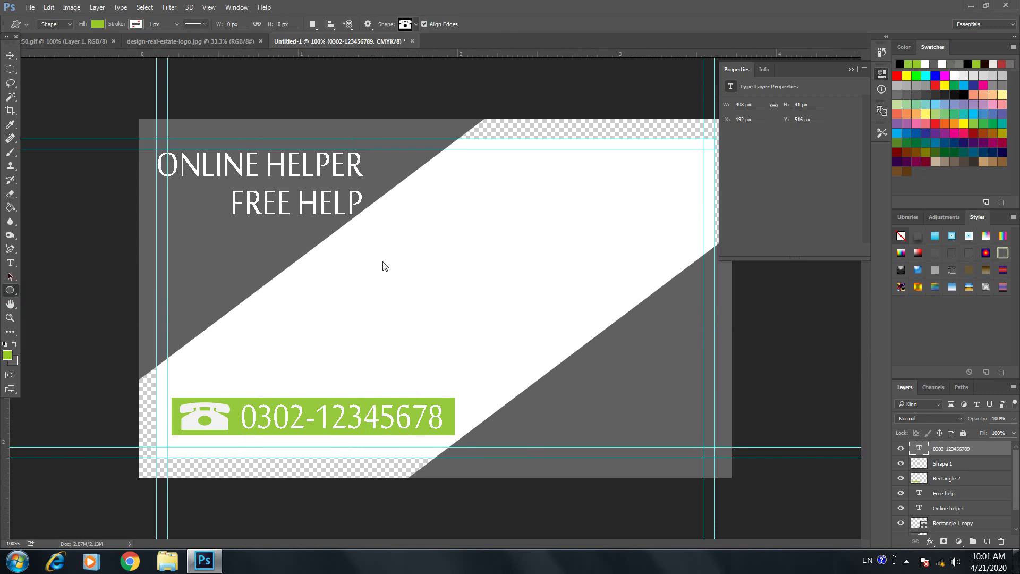
left_click_drag(353, 281, 534, 310)
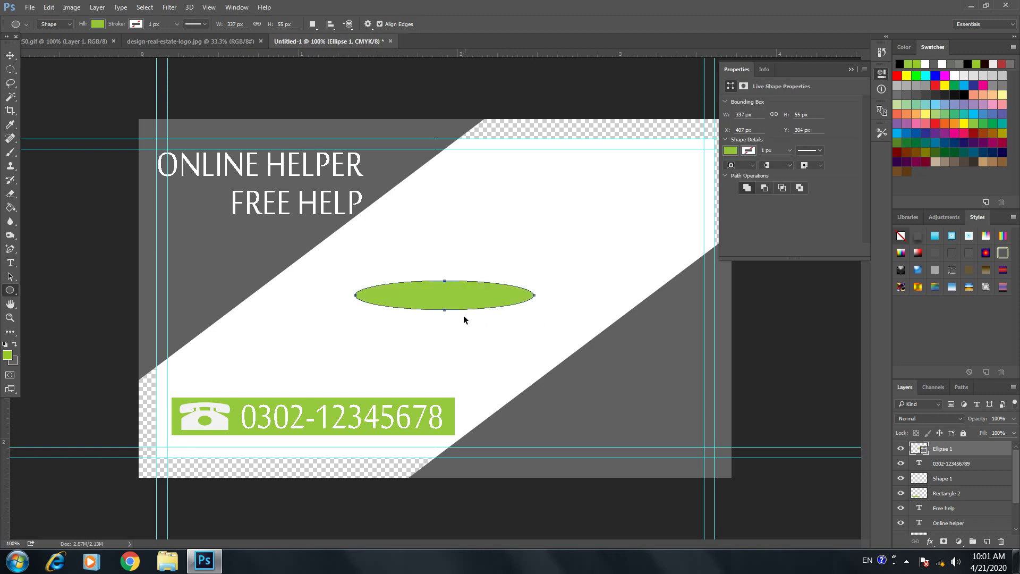
key("ctrl+z")
Draw a green rounded rectangle about 359 by 43 px with a 22 px radius in the white middle area of the card
right_click(10, 291)
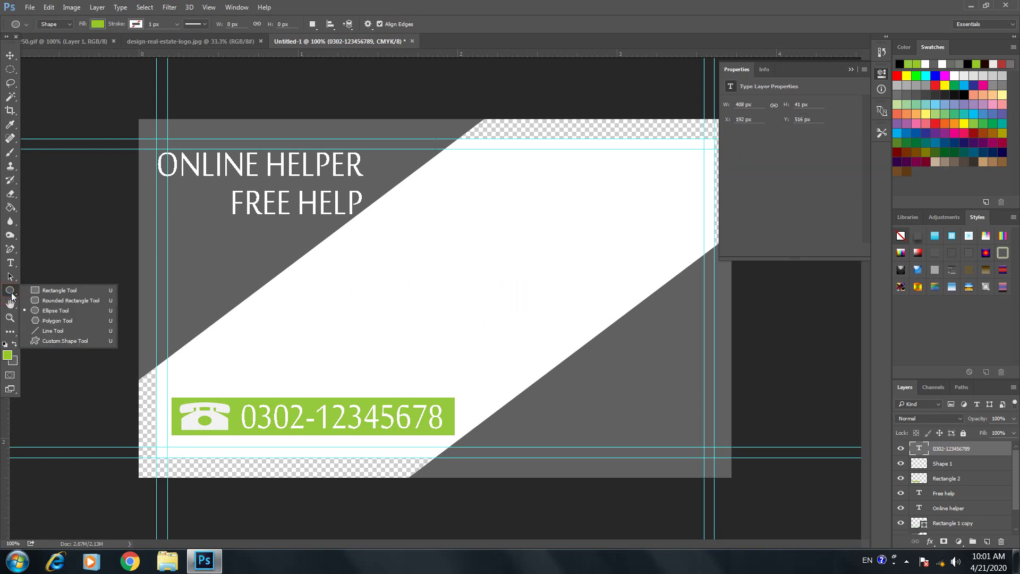
left_click(49, 299)
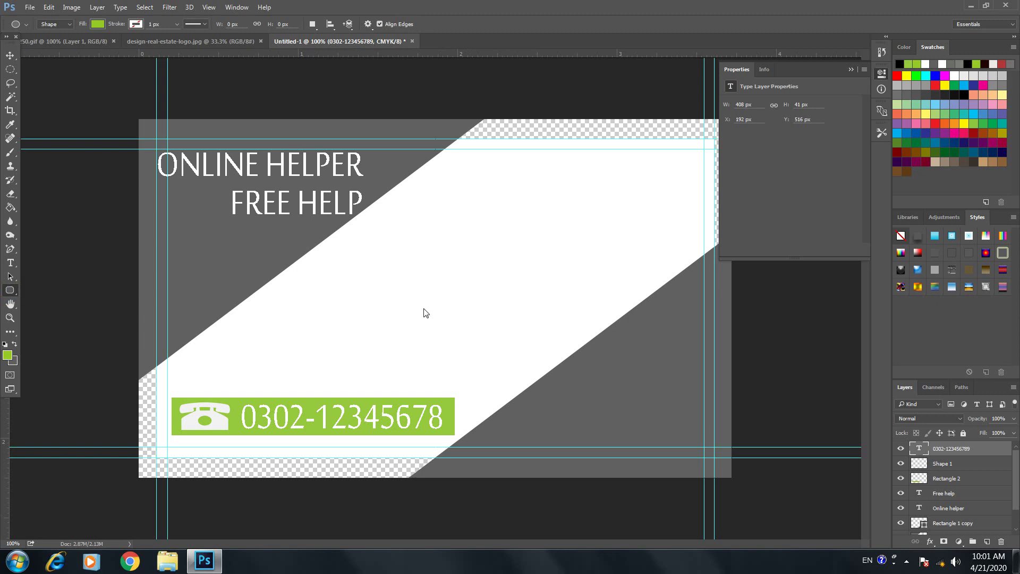
left_click_drag(330, 296, 520, 319)
right_click(444, 308)
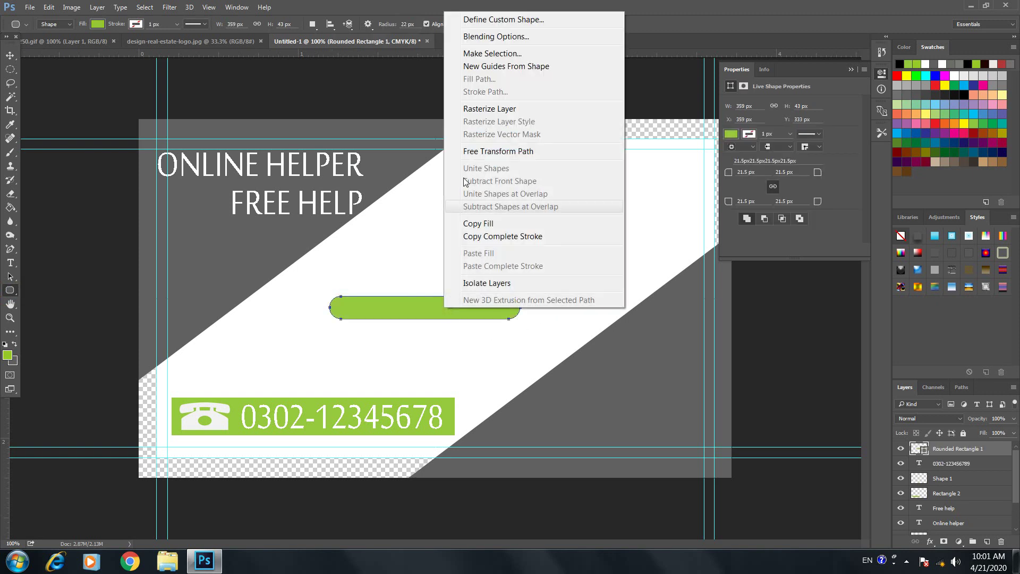
left_click(488, 108)
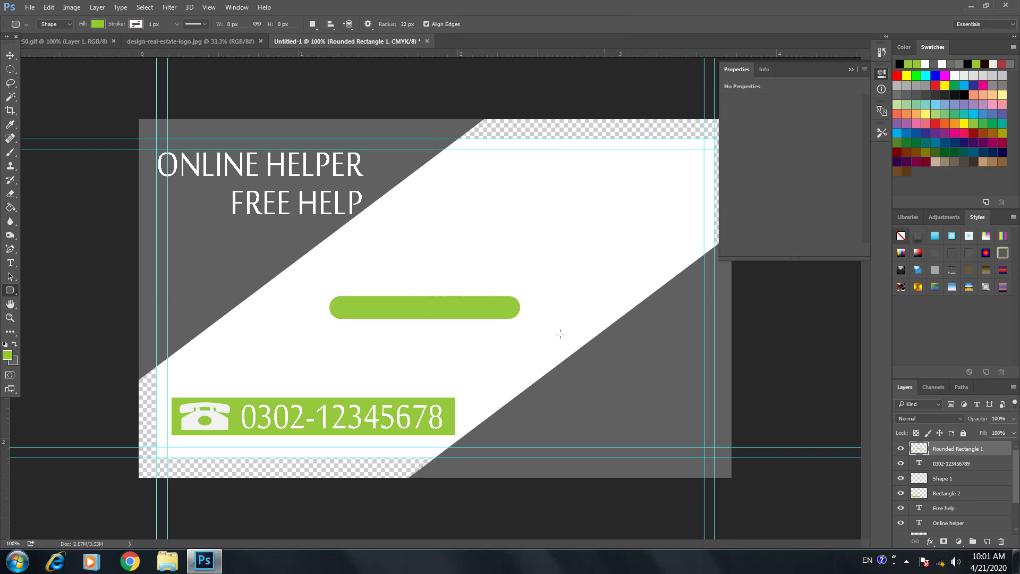
key("ctrl+z")
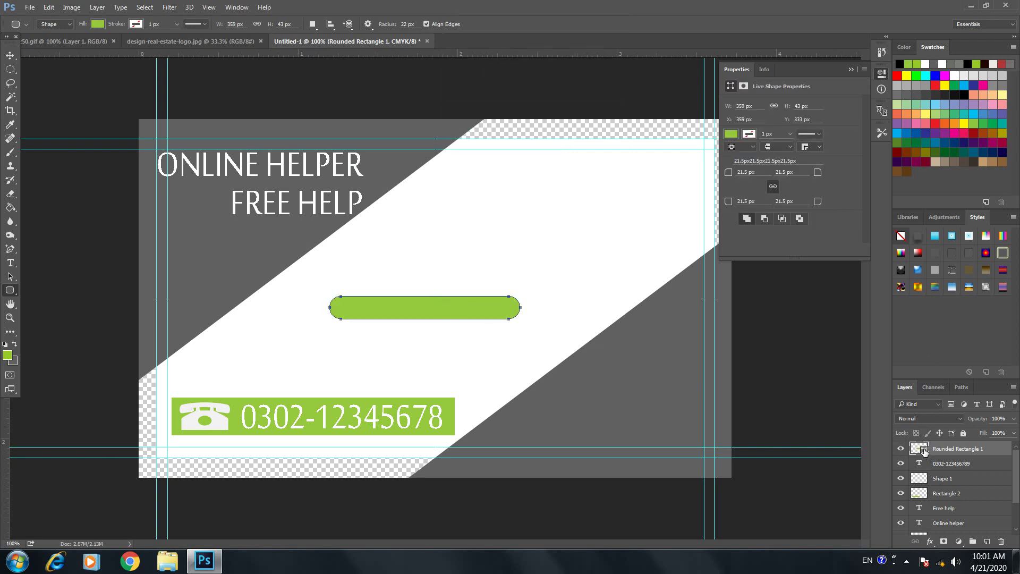
Change the rounded rectangle's fill to a near-black green and lower its layer opacity to 59%
double_click(922, 450)
left_click(468, 198)
left_click_drag(404, 219, 479, 272)
left_click(612, 147)
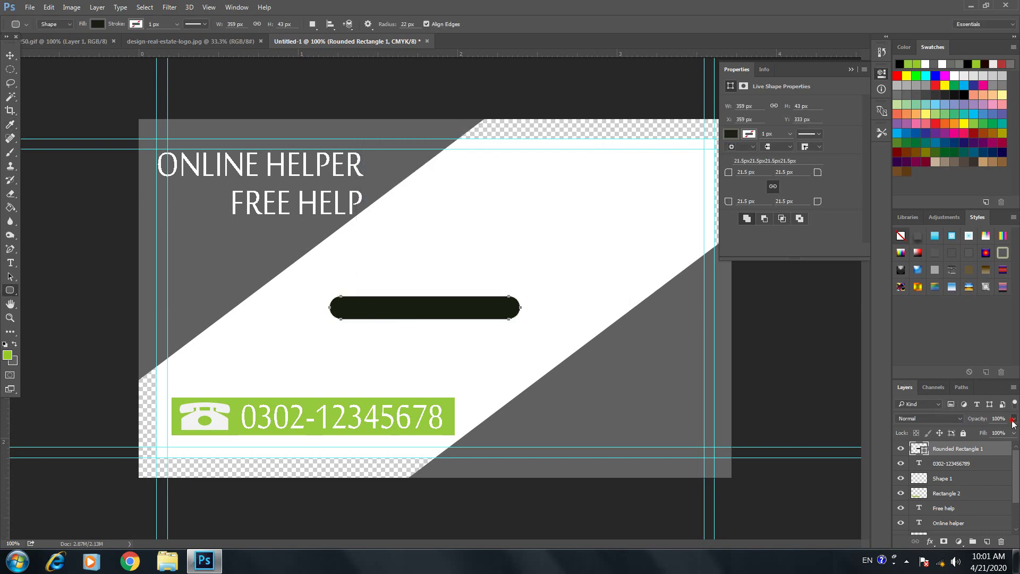
left_click_drag(1013, 421, 993, 427)
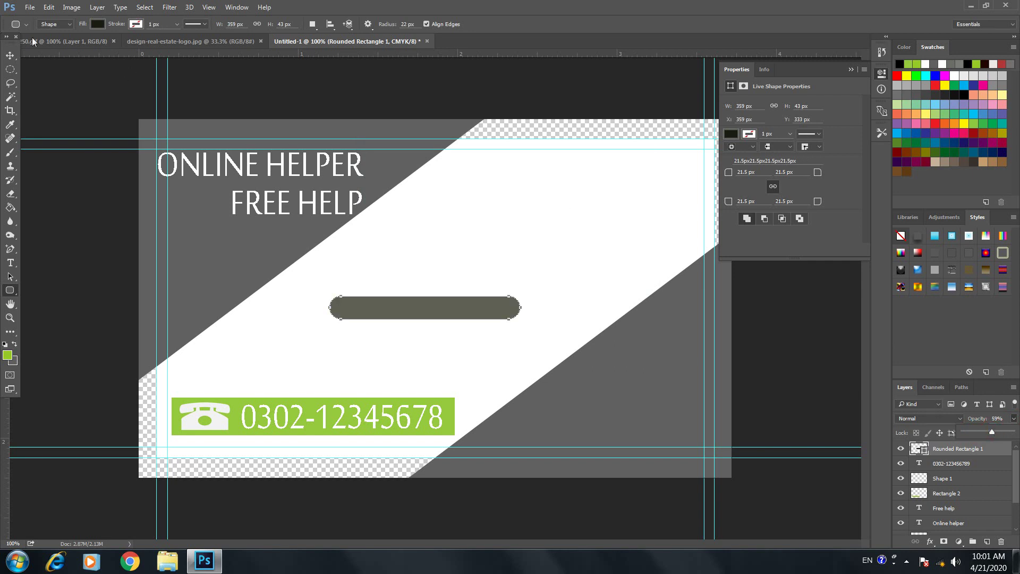
Move the rounded rectangle to just above the green contact bar, at about X 124 px, Y 461 px
left_click(11, 55)
left_click_drag(441, 307, 316, 375)
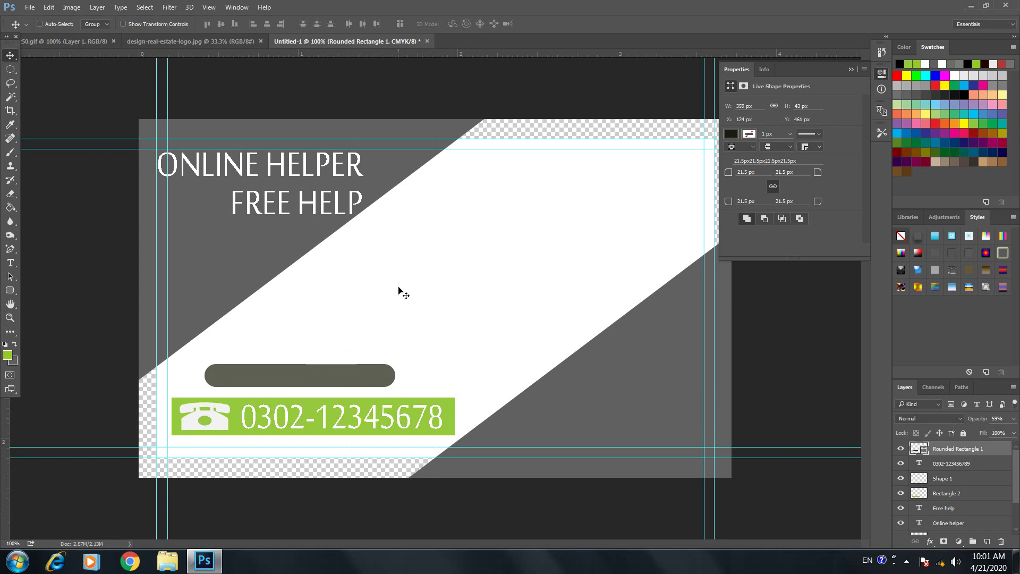